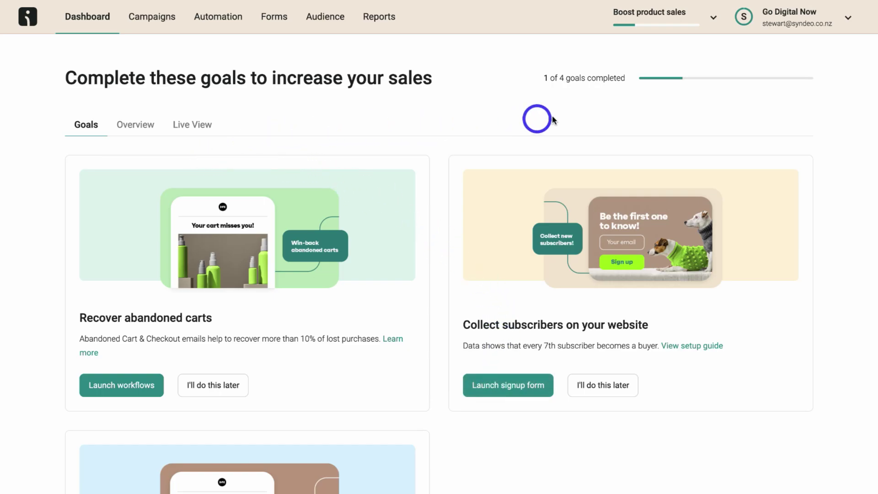
Look through the dashboard's Overview and Live View, followed by the Campaigns, Automation, Forms, Audience and Reports sections.
left_click(142, 123)
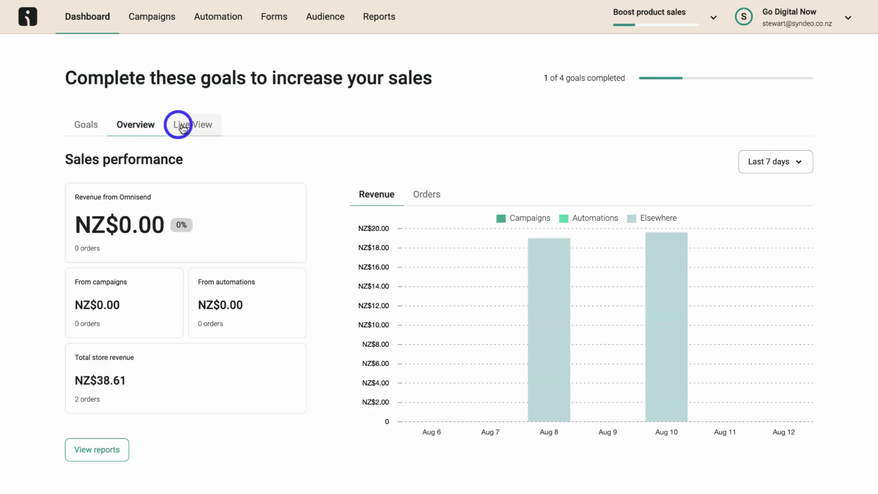
left_click(197, 130)
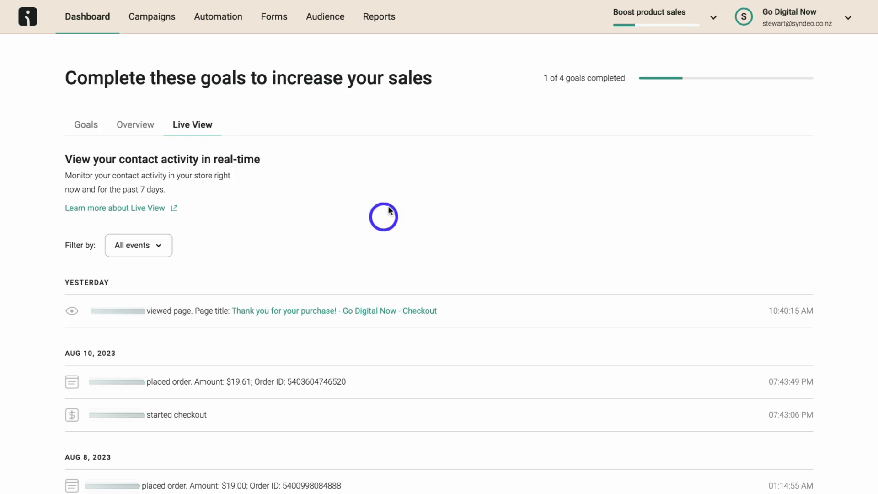
left_click(149, 27)
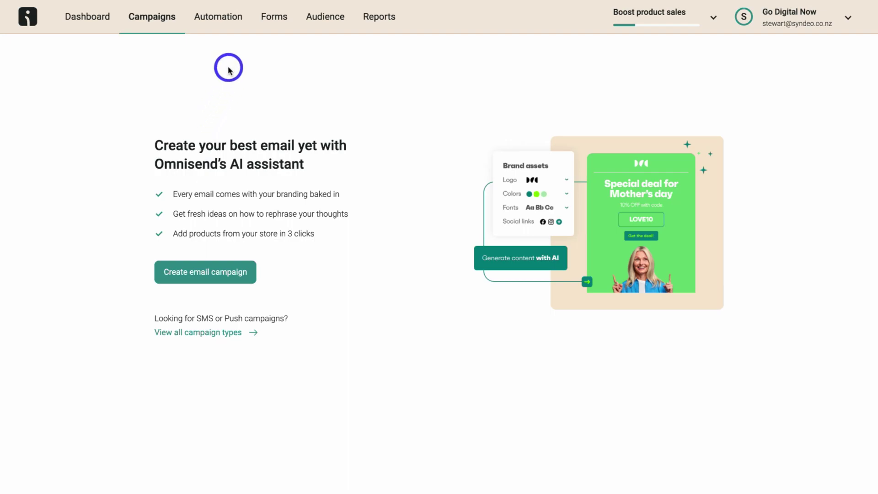
left_click(214, 23)
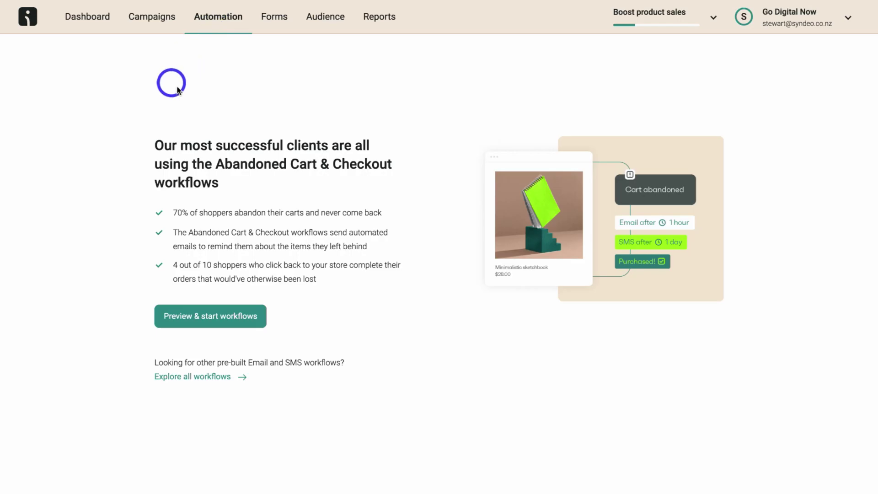
left_click(272, 28)
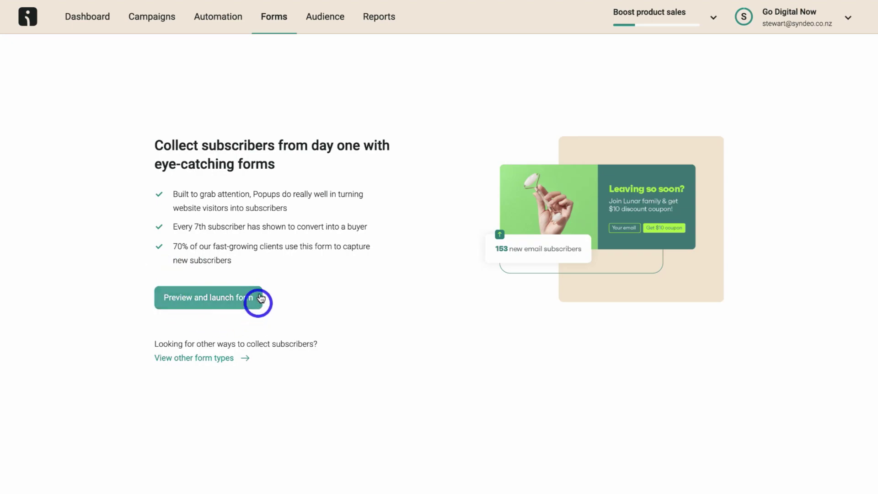
left_click(328, 33)
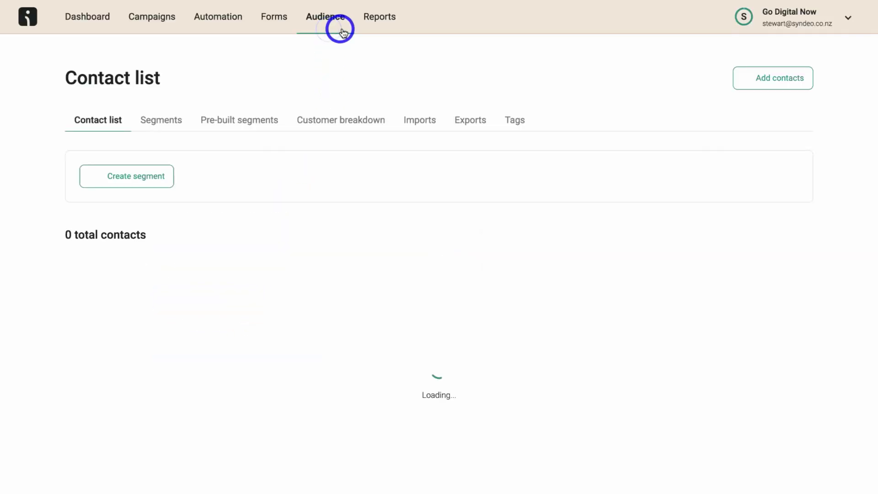
left_click(381, 29)
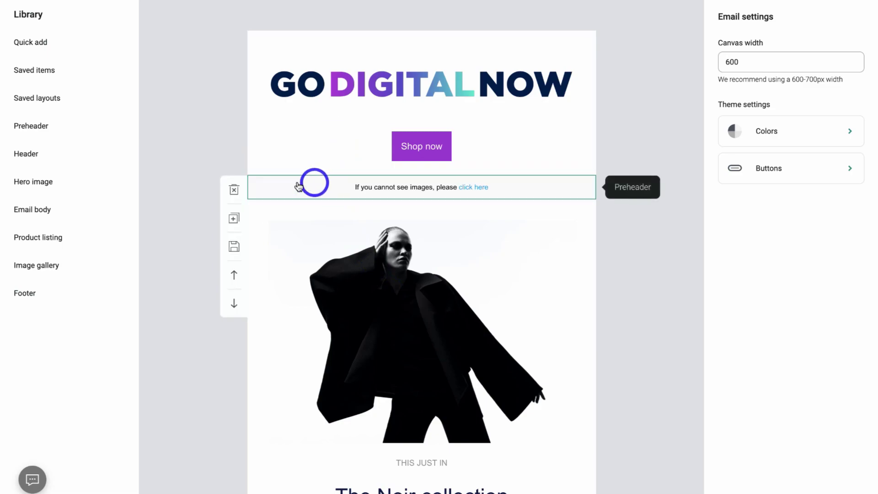
Remove the preheader from the email and insert the "20% OFF" mega sale hero layout above the Noir collection image.
left_click(236, 189)
mouse_move(68, 154)
mouse_move(65, 179)
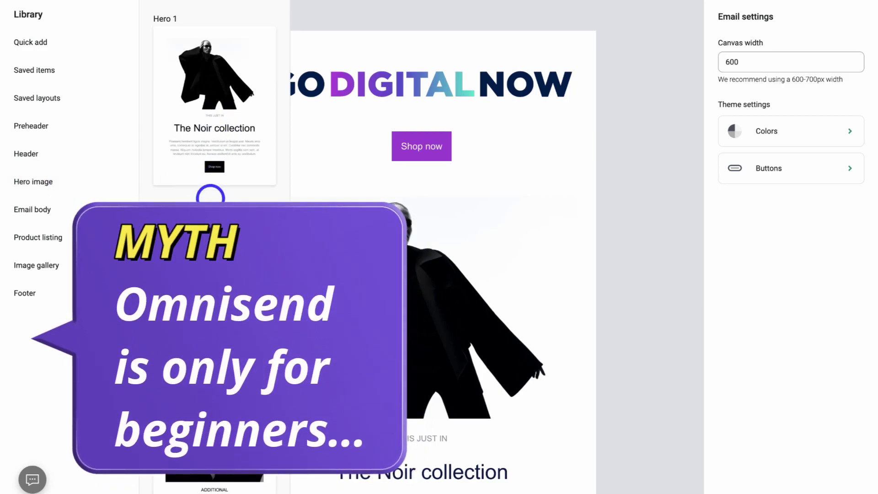
left_click_drag(214, 480, 405, 190)
scroll(485, 228, "down", 3)
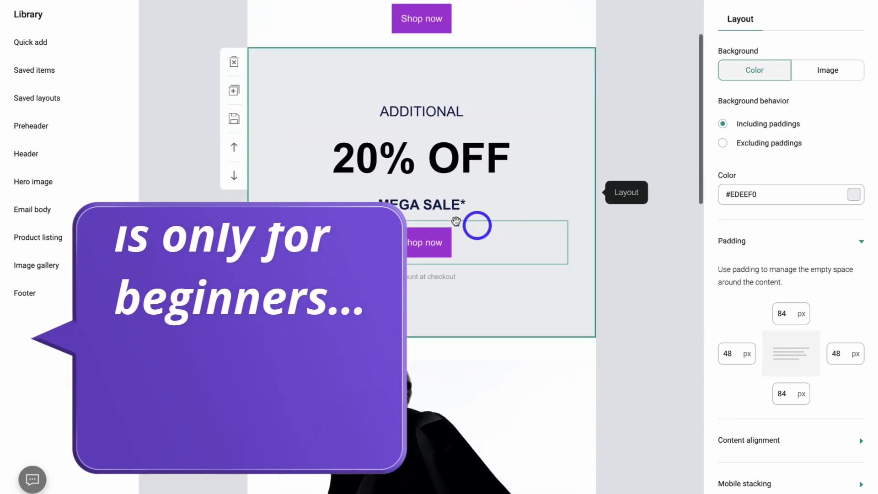
Set the Shop now button in the "20% OFF" section to the Tertiary button style and select its text.
left_click(491, 251)
left_click(808, 194)
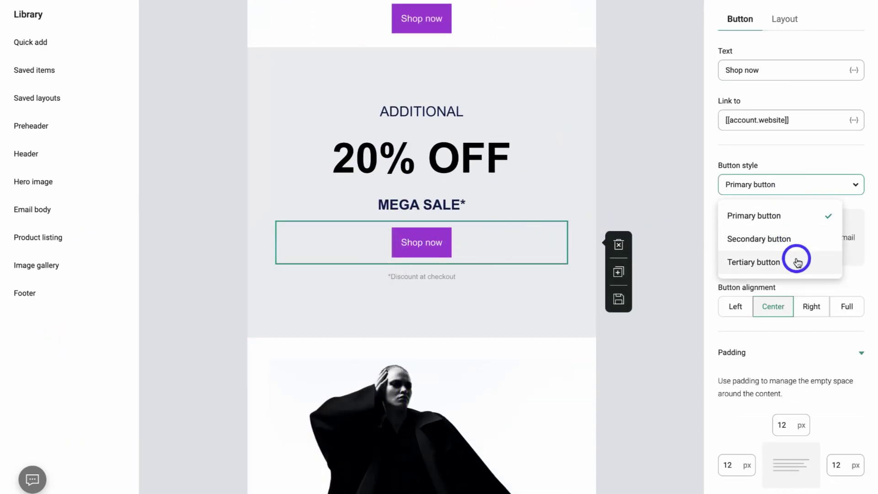
left_click(797, 262)
left_click_drag(759, 71, 717, 74)
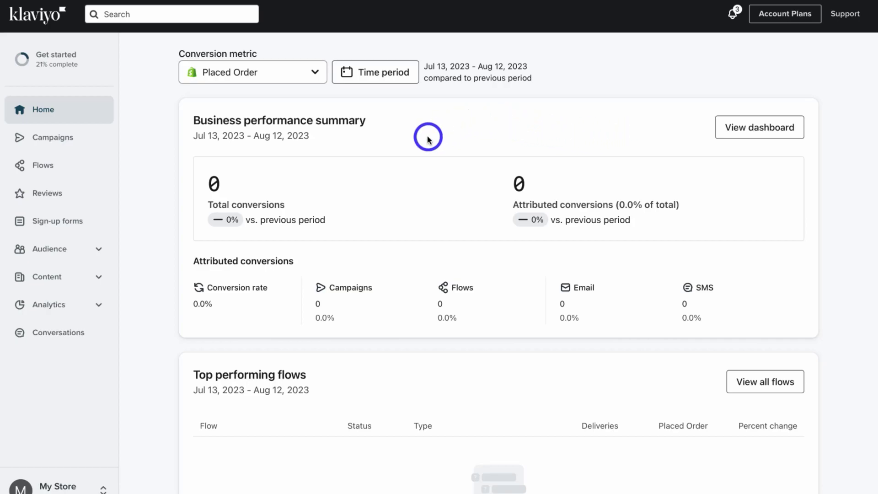
Switch to Klaviyo, look over the home dashboard and expand the Analytics, Content and Audience sections.
scroll(428, 139, "down", 8)
scroll(428, 139, "up", 8)
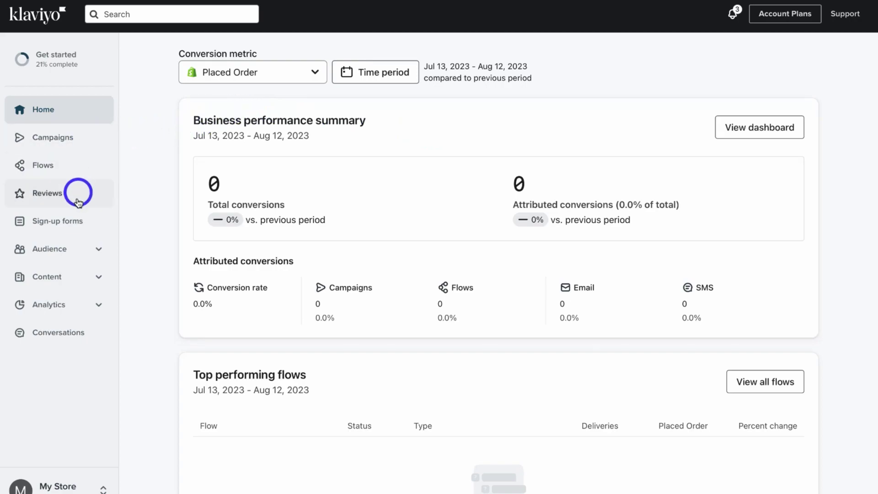
left_click(97, 307)
left_click(98, 280)
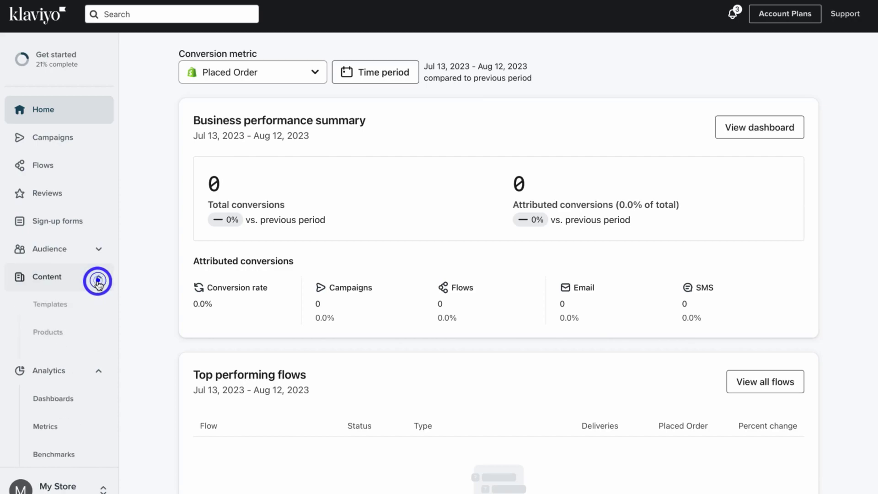
left_click(98, 252)
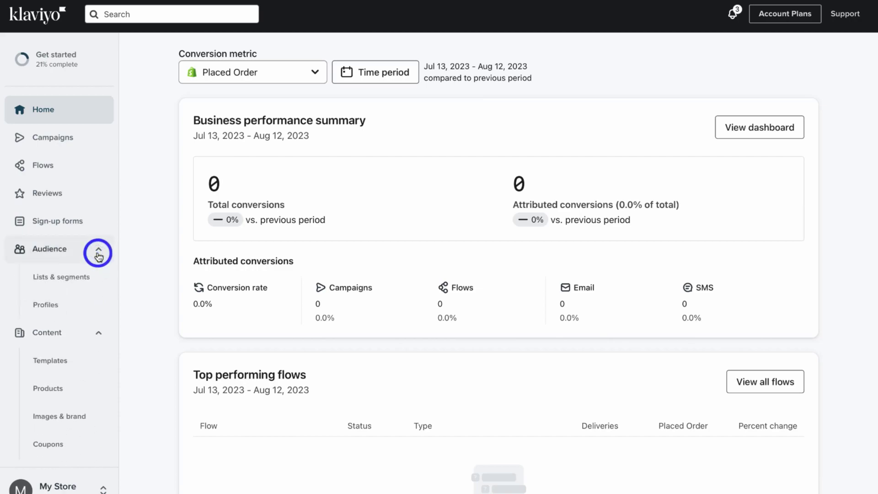
Review the Get started guide's tasks for growing the audience, recovering lost sales and setting up SMS.
left_click(58, 64)
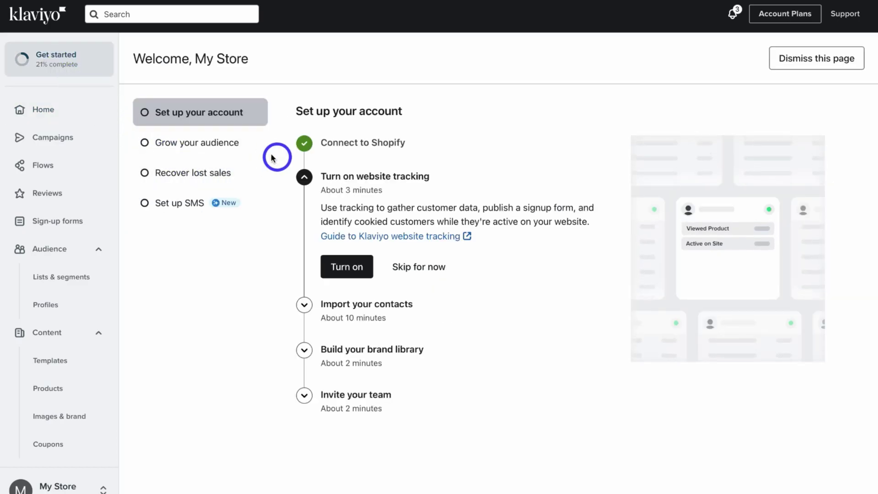
left_click(204, 148)
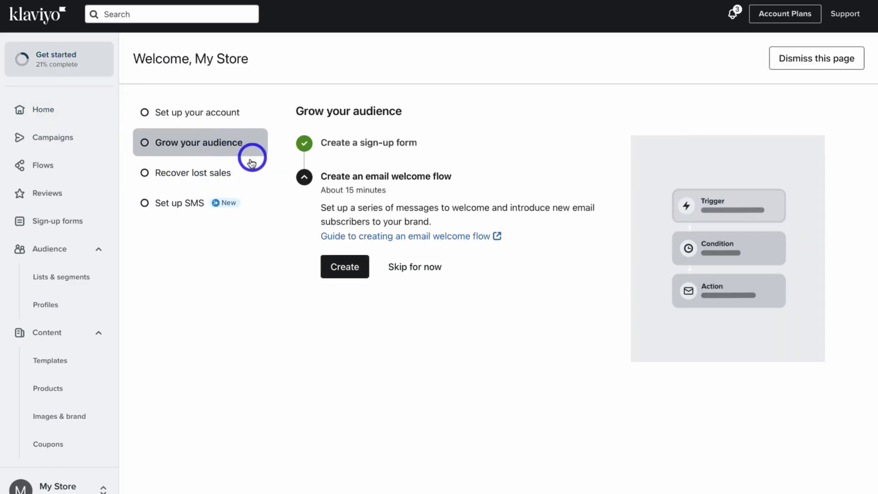
left_click(211, 176)
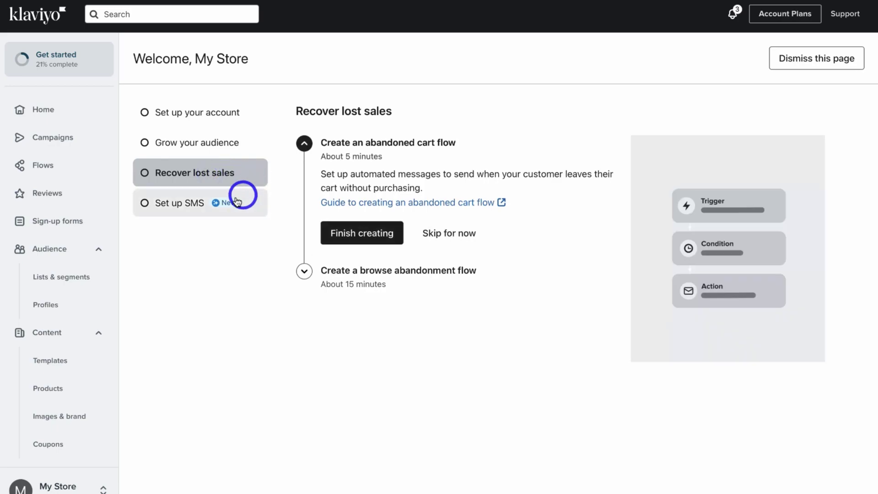
left_click(177, 212)
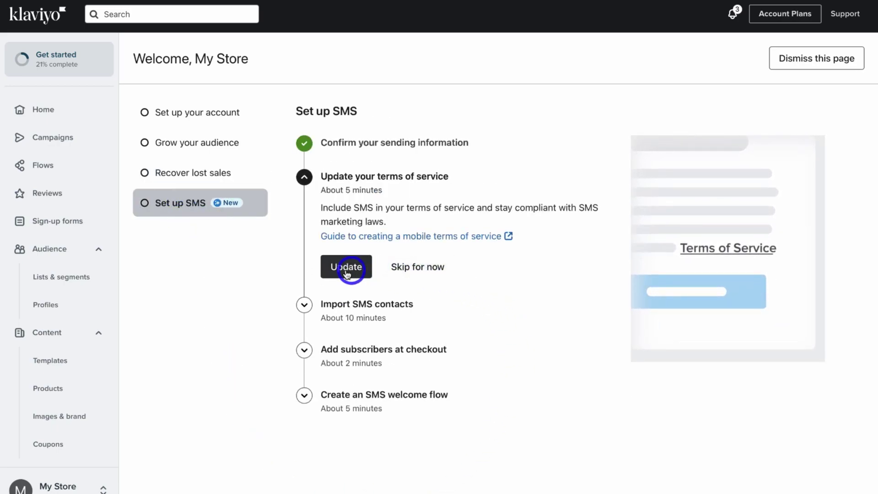
Return to the home dashboard, review the performance summary, top flows and recent campaigns, and open Campaigns.
left_click(82, 117)
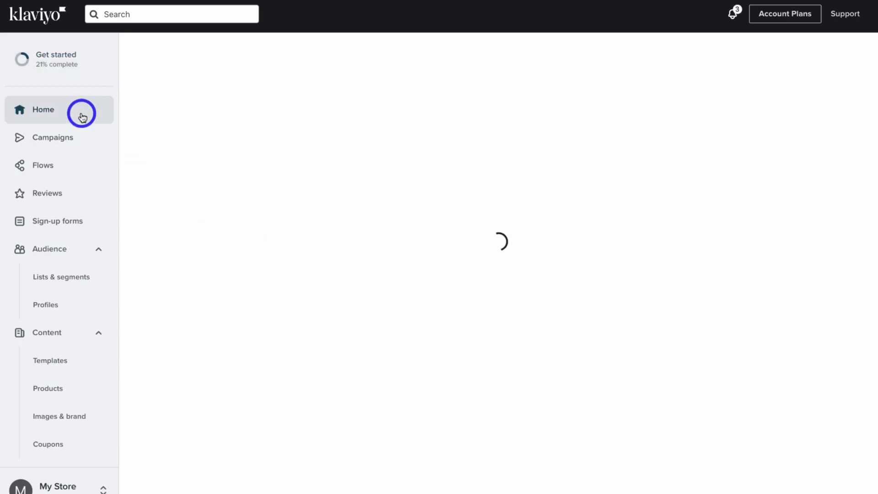
scroll(152, 138, "down", 8)
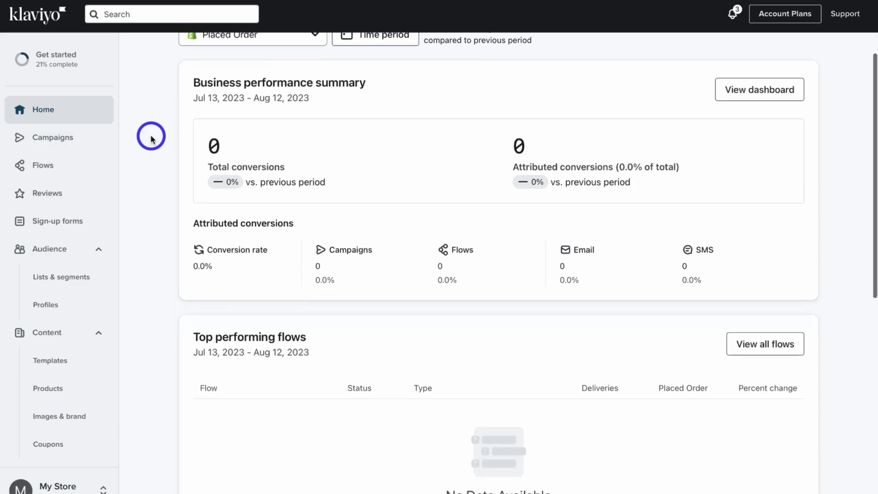
scroll(153, 138, "down", 2)
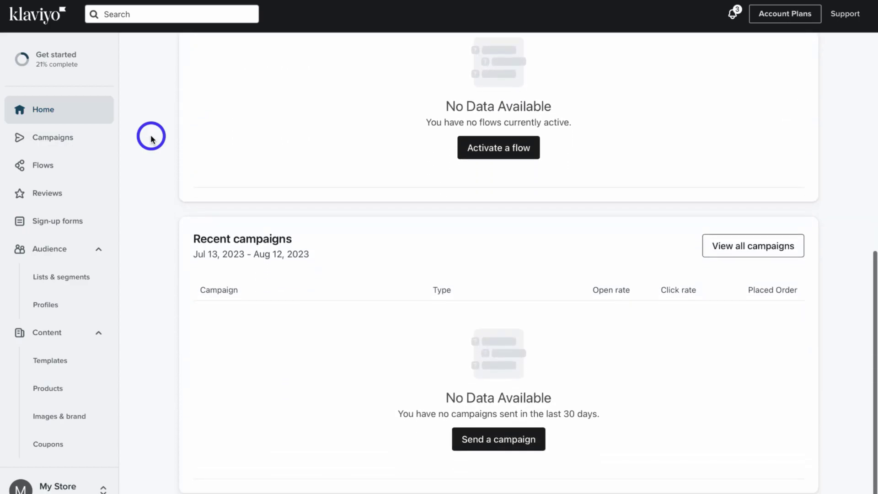
scroll(152, 138, "up", 8)
scroll(152, 138, "up", 1)
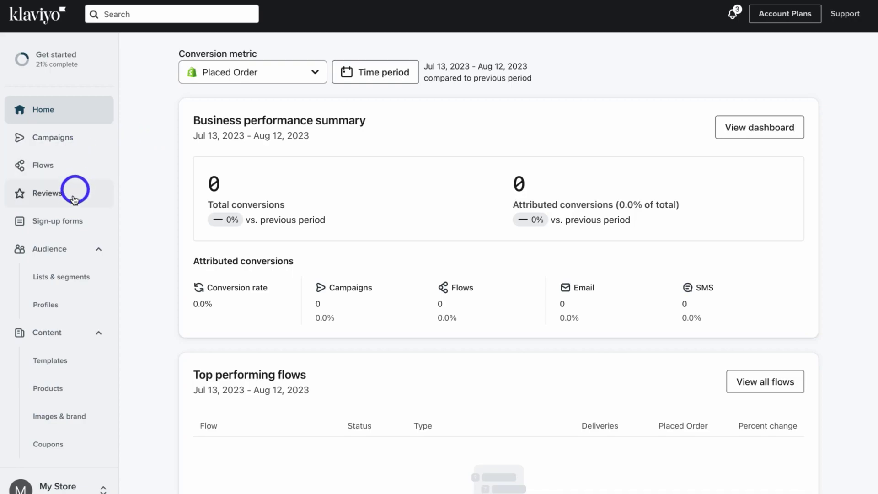
left_click(75, 141)
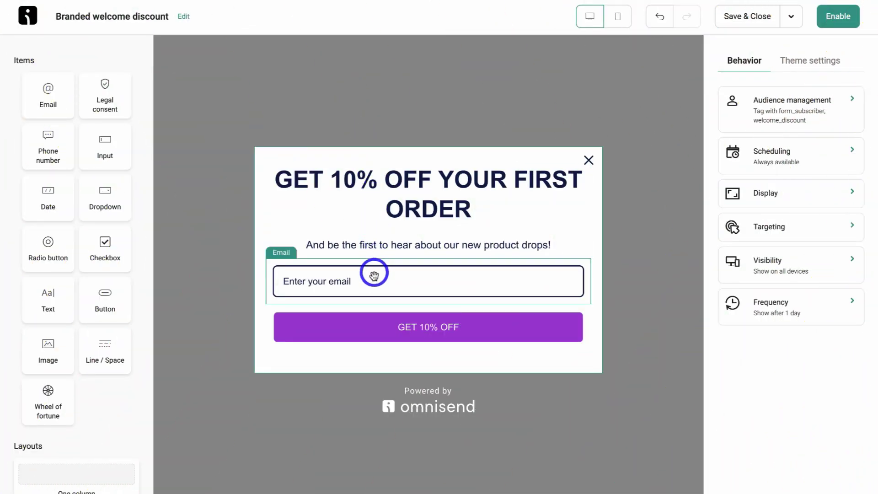
Add a first name input field above the email field in Omnisend's "Branded welcome discount" form.
left_click_drag(105, 152, 294, 260)
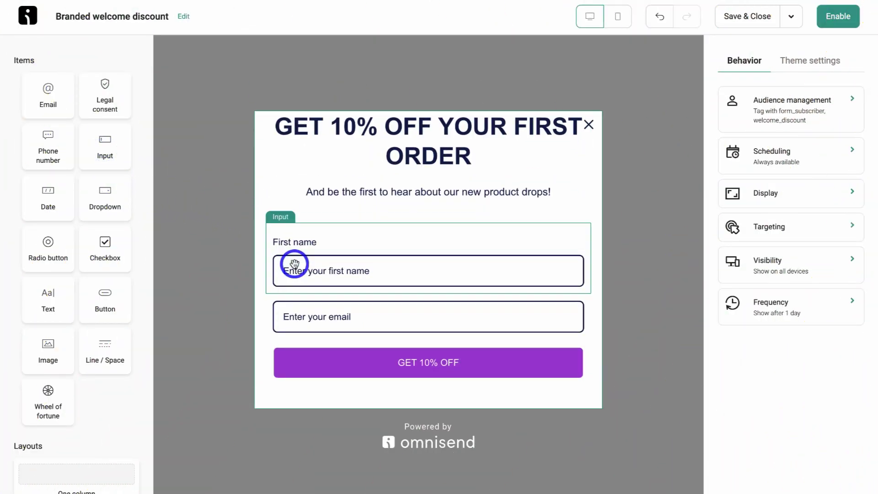
left_click(346, 310)
left_click(462, 79)
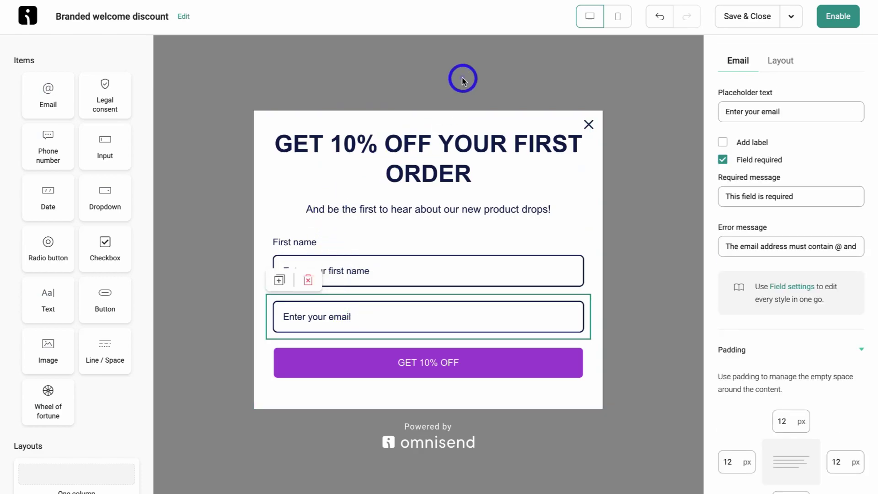
Try the Landing and Embed display types in the form layout settings and set the form back to Popup.
left_click(821, 67)
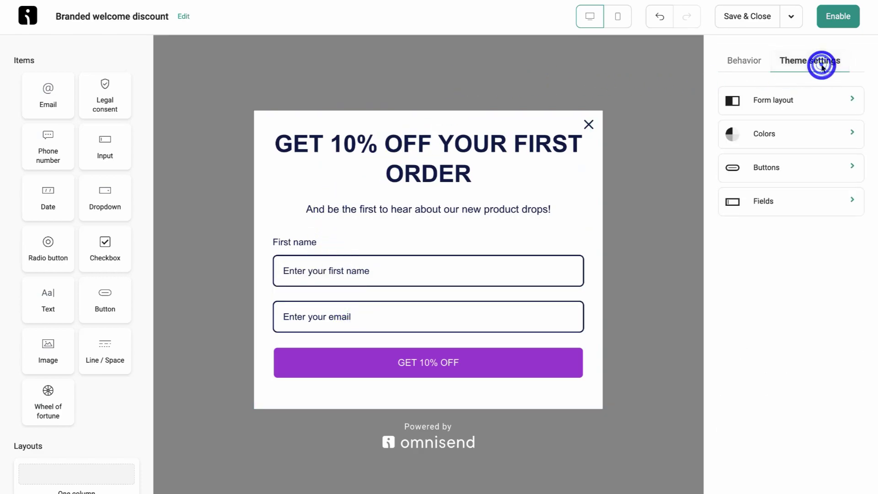
left_click(791, 96)
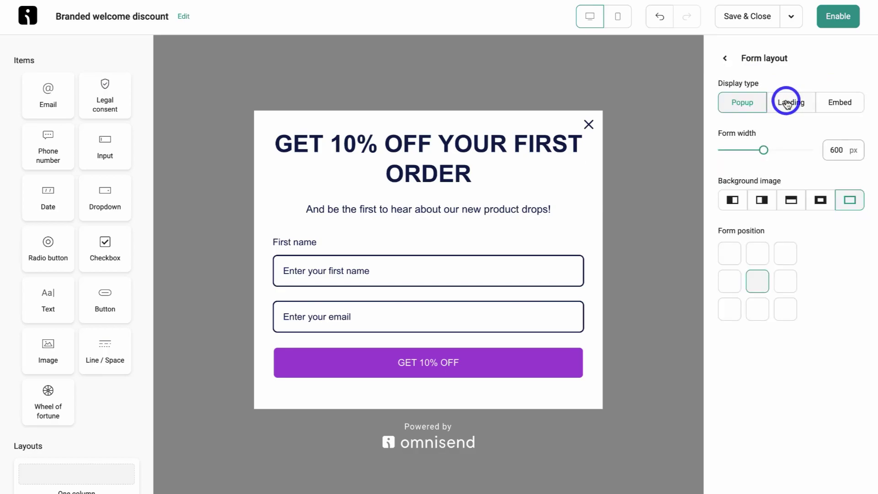
left_click(786, 103)
left_click(840, 103)
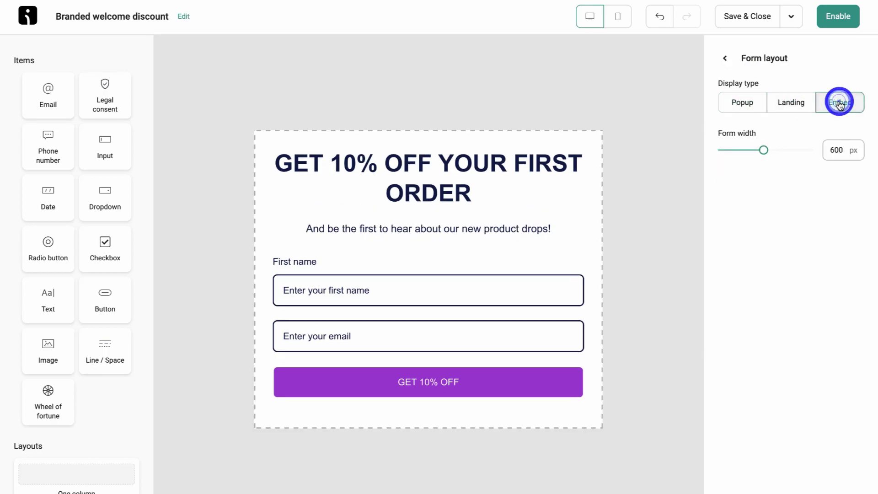
left_click(797, 104)
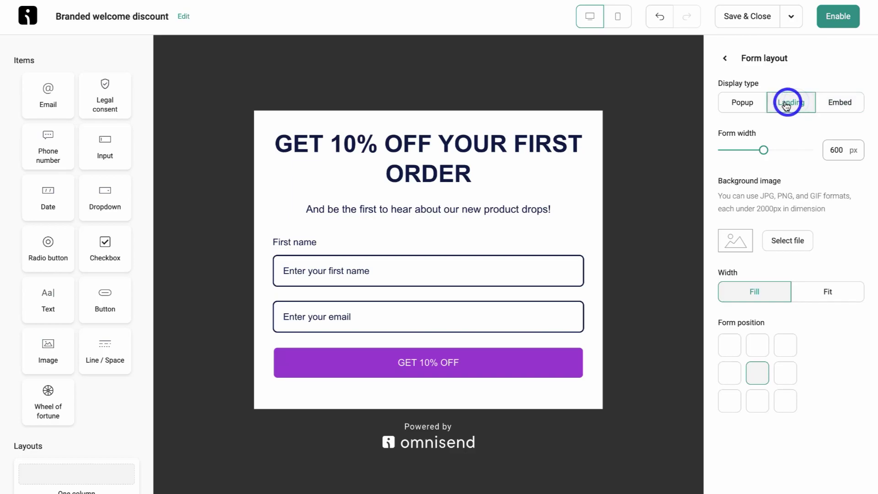
left_click(752, 103)
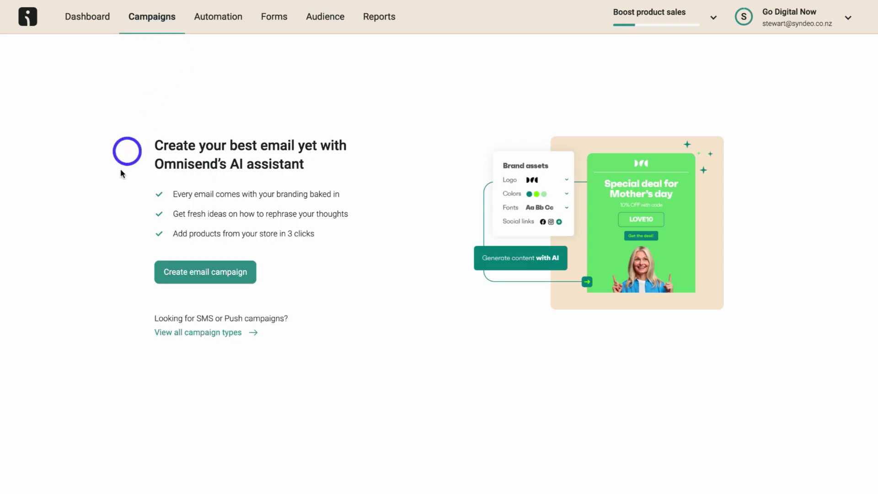
Create a regular email campaign, keep its filled-in settings and proceed to the choice of email templates.
left_click(207, 271)
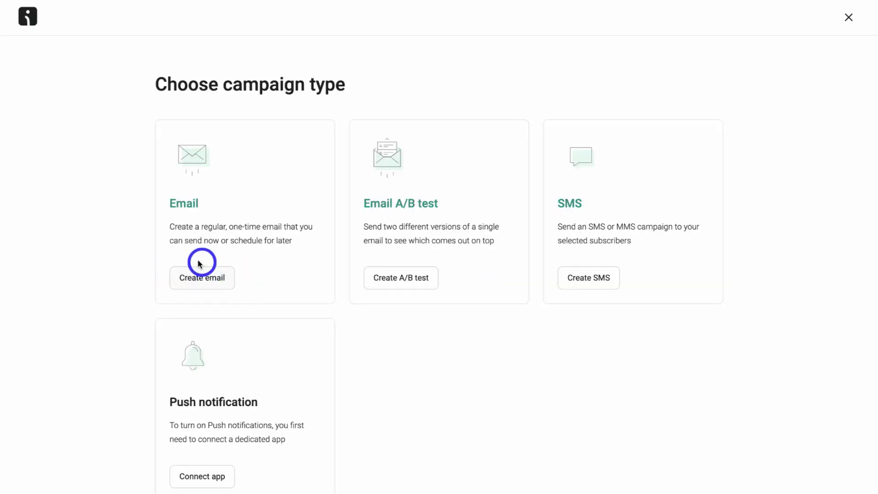
left_click(221, 284)
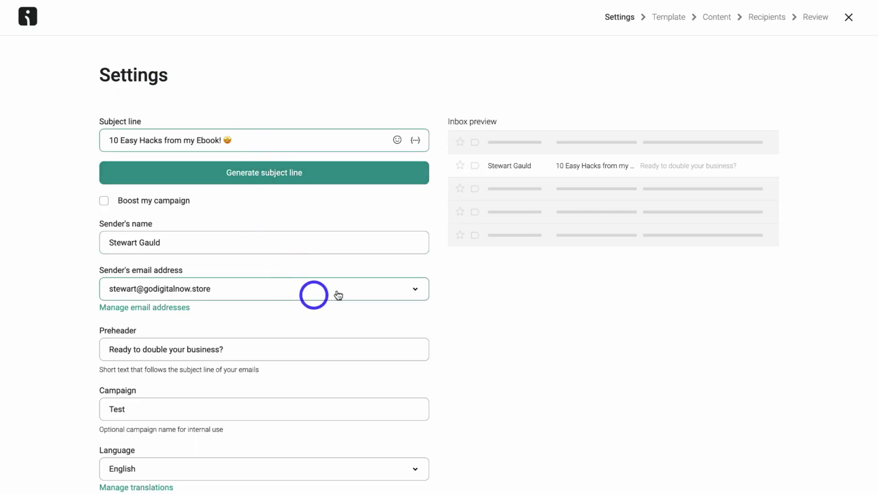
scroll(644, 311, "down", 1)
left_click(843, 474)
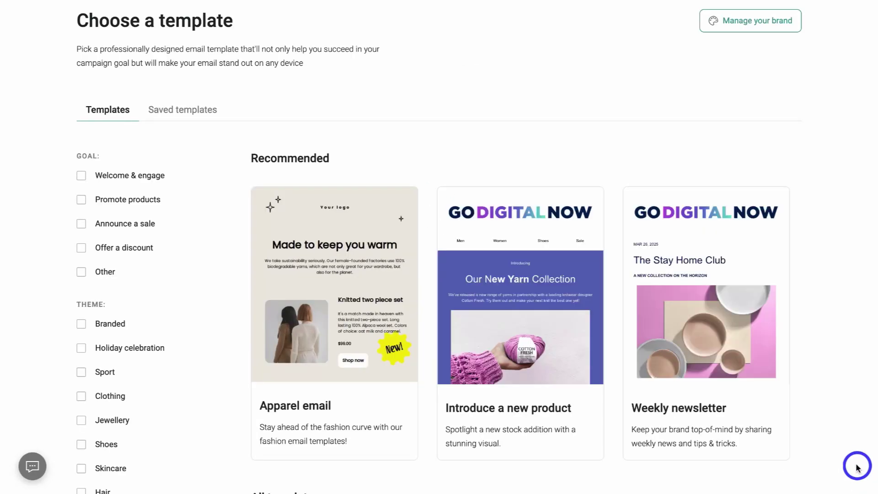
scroll(368, 295, "down", 6)
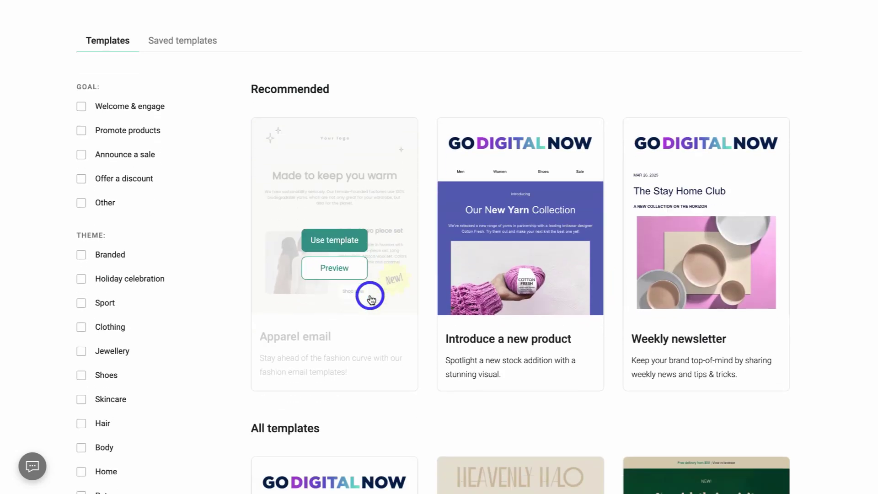
scroll(668, 290, "up", 8)
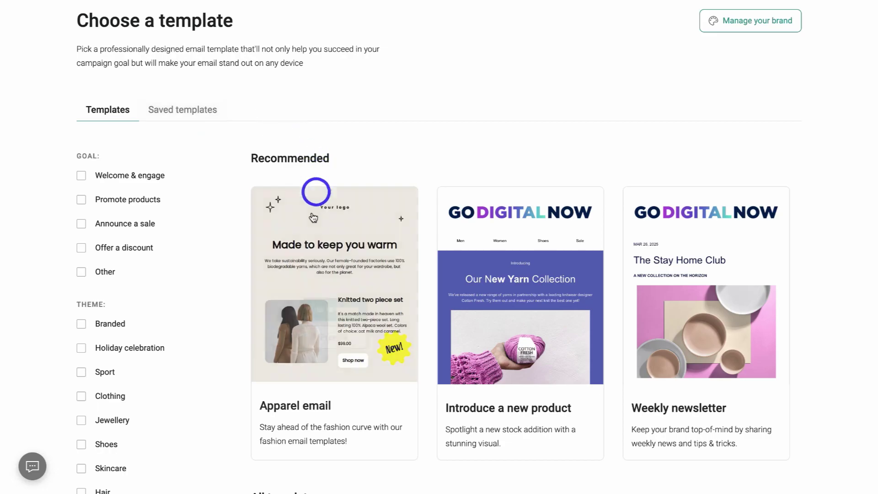
Check the store's brand assets used by the email templates, and start the campaign email from the "Weekly newsletter" template.
left_click(762, 30)
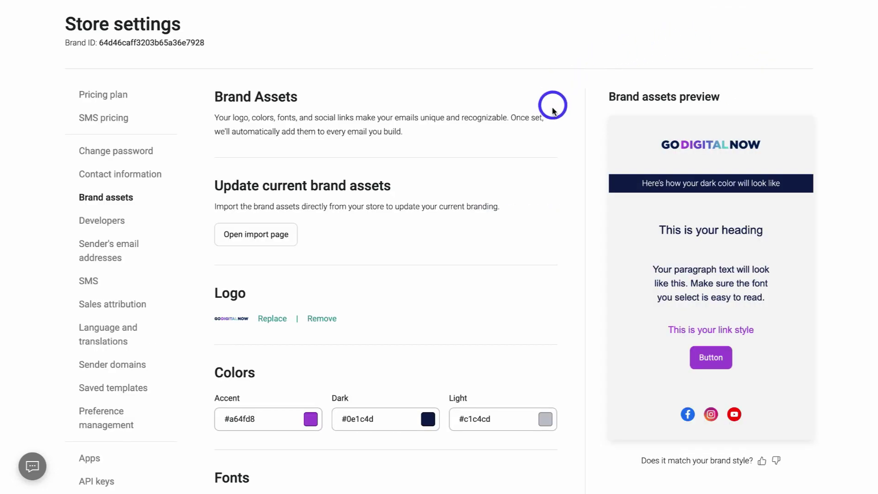
scroll(473, 204, "down", 3)
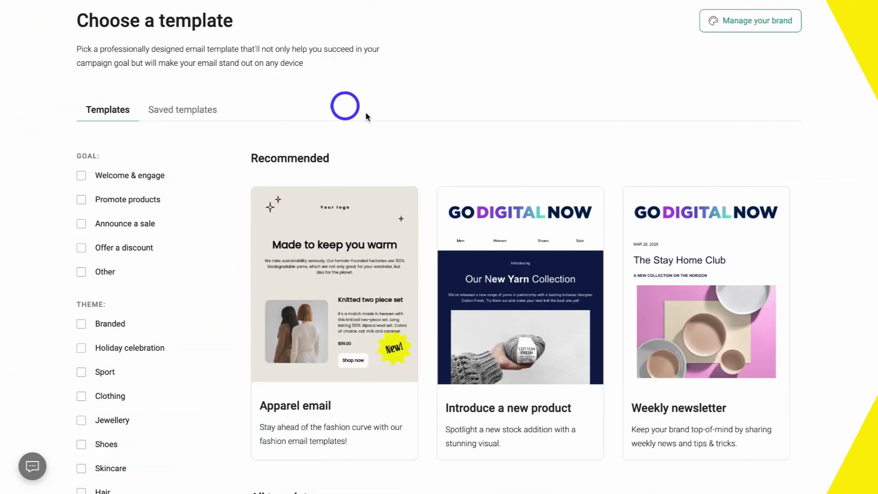
mouse_move(518, 241)
scroll(471, 277, "down", 1)
scroll(471, 277, "down", 3)
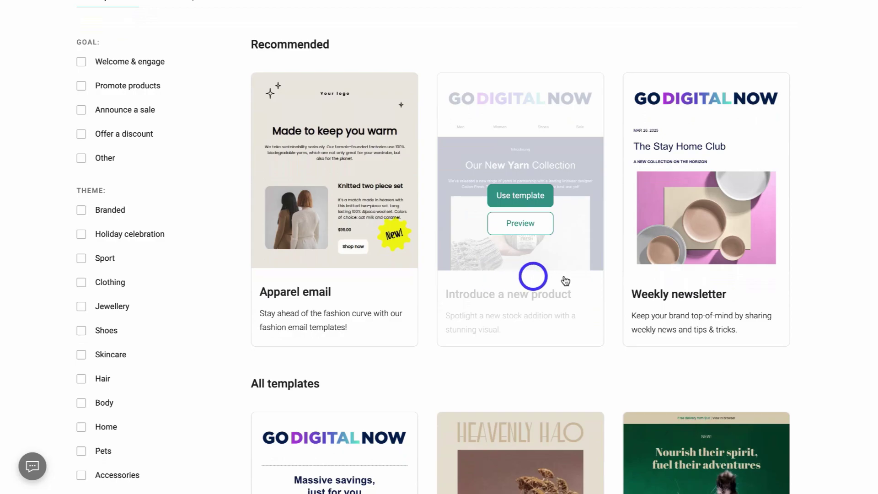
mouse_move(711, 236)
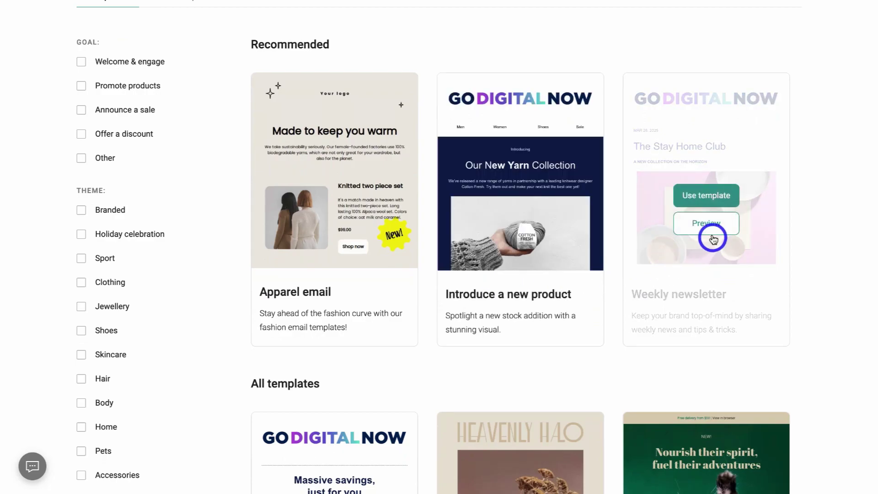
left_click(697, 205)
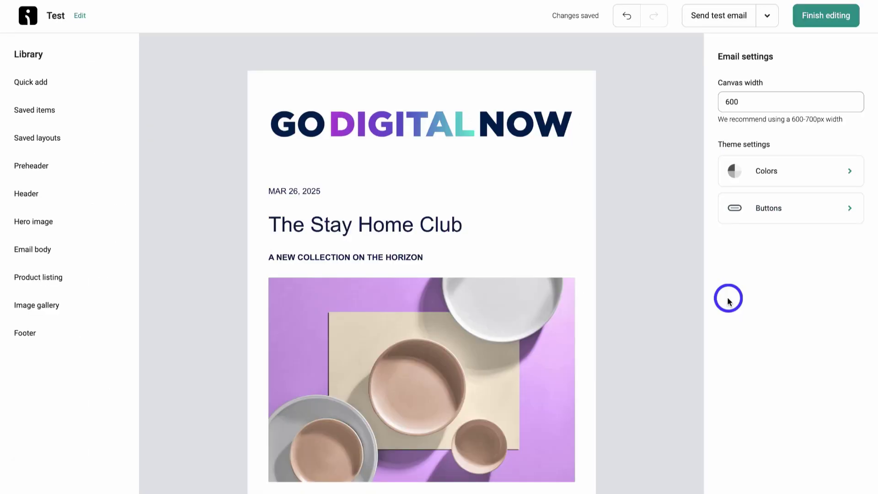
Look through the library's items and layouts and add the Hero 3 layout to the email below the "Visit store" section.
left_click(507, 140)
left_click(506, 211)
scroll(506, 233, "down", 3)
left_click(110, 74)
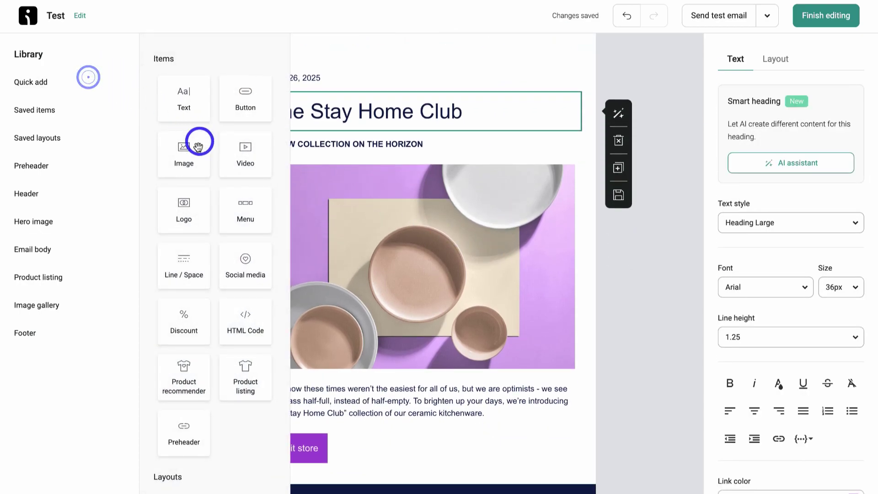
left_click(82, 174)
left_click(78, 191)
left_click(79, 222)
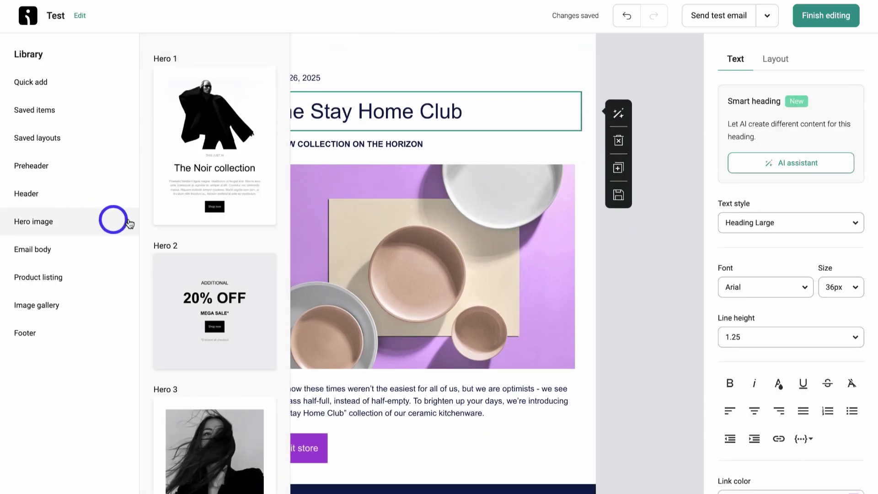
scroll(208, 180, "down", 5)
left_click_drag(204, 181, 401, 419)
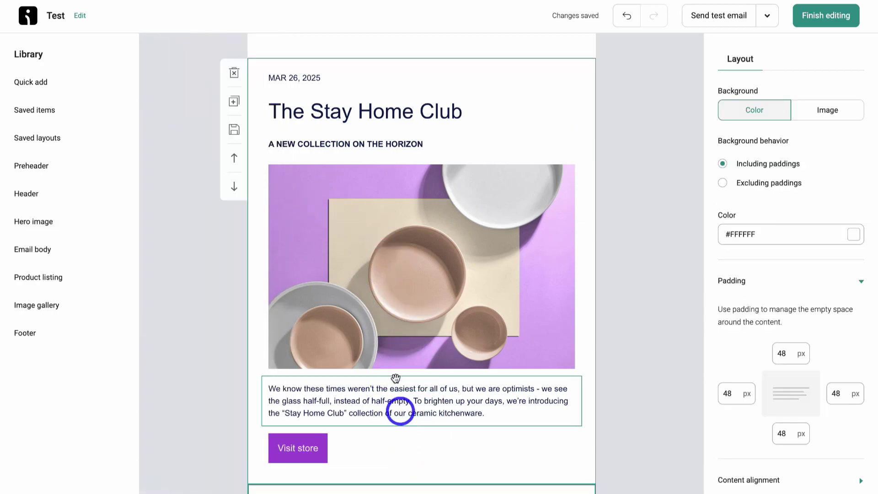
scroll(391, 299, "up", 5)
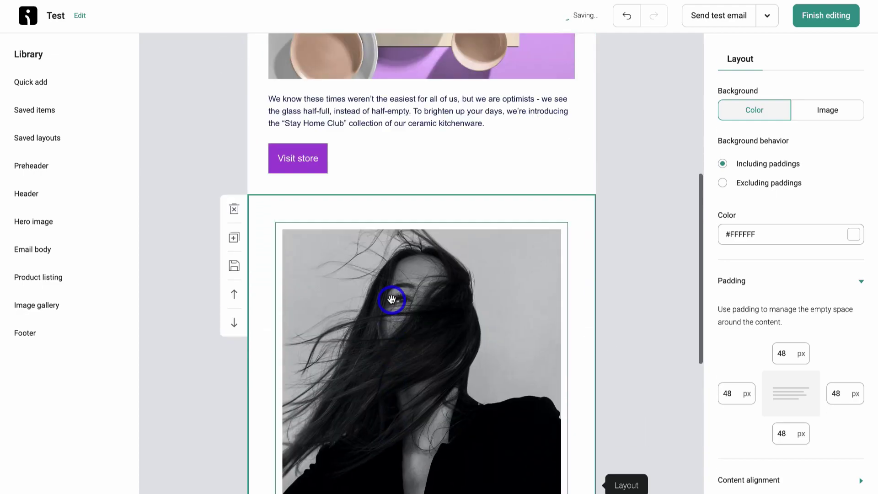
Examine the layout settings of the plates image, including background and padding, and go back to the general email settings.
left_click(392, 205)
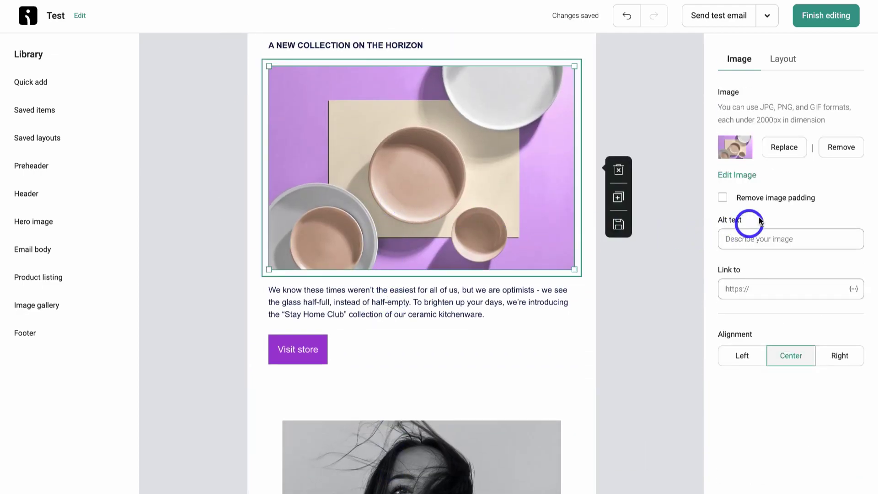
left_click(782, 59)
scroll(794, 215, "down", 5)
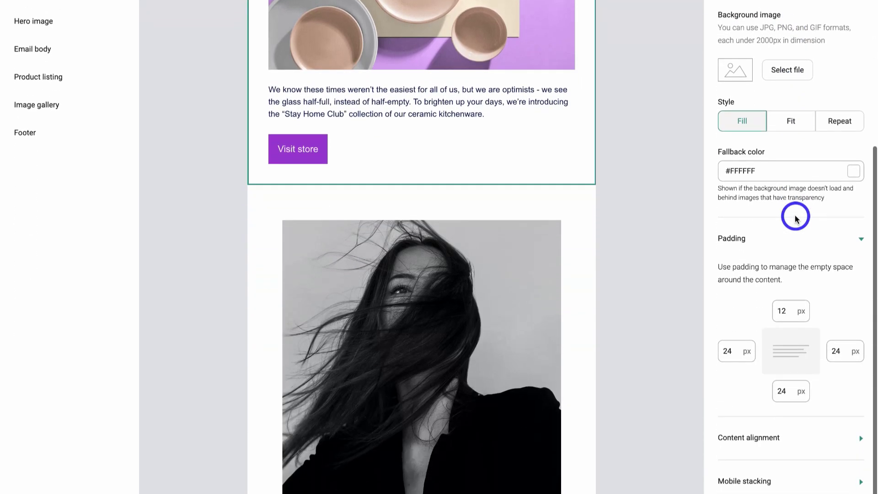
scroll(795, 217, "up", 5)
left_click(658, 174)
scroll(658, 174, "up", 5)
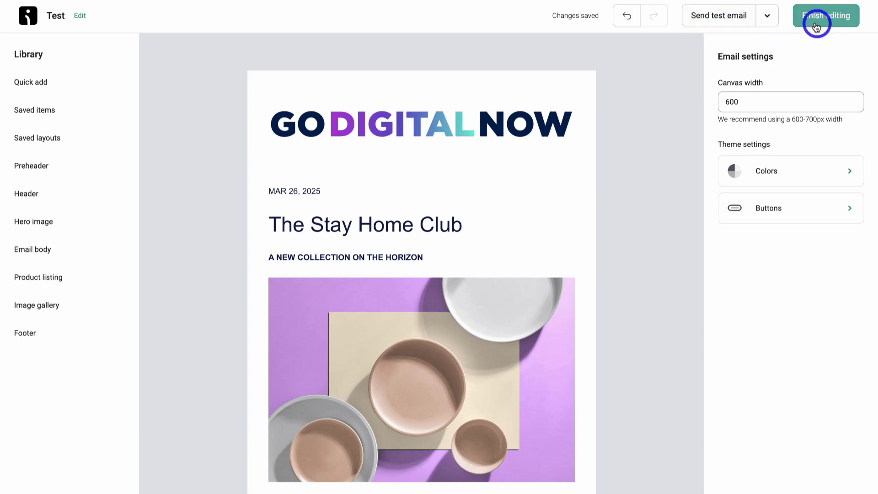
Check the email's saving and template options, finish editing, and choose segments as the campaign's recipients.
left_click(772, 23)
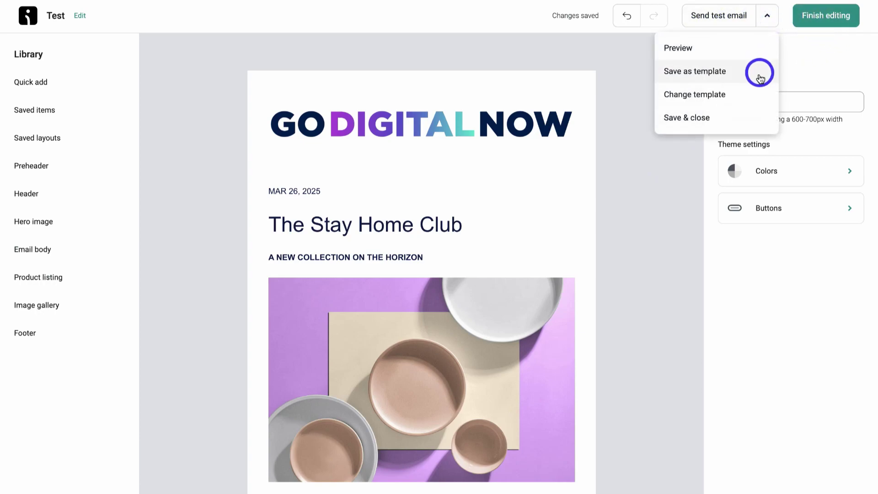
left_click(822, 56)
left_click(819, 24)
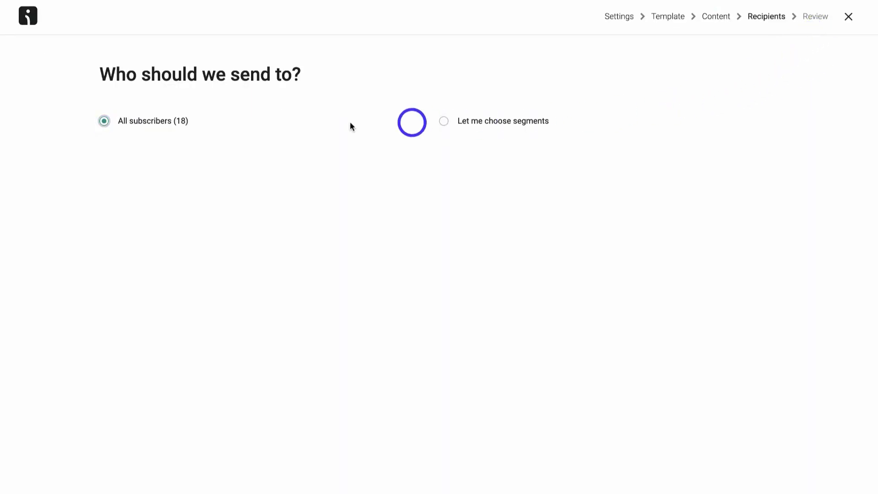
left_click(445, 124)
left_click(703, 228)
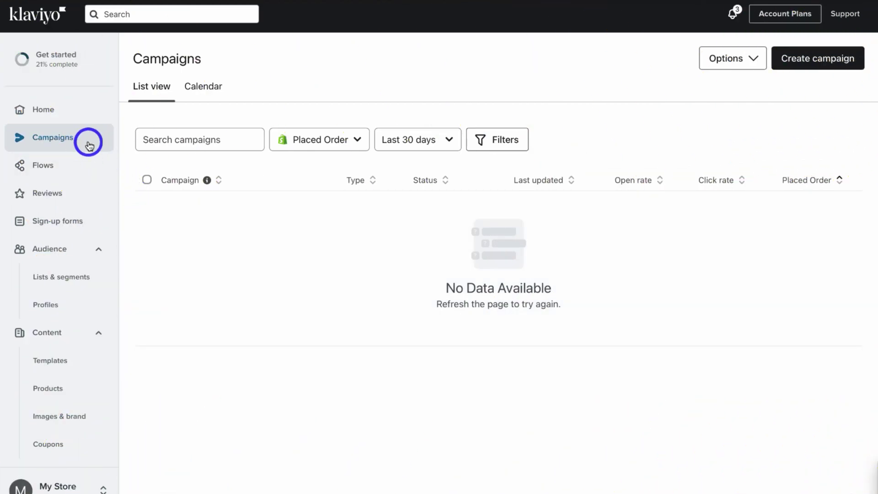
Switch to Klaviyo and create a campaign of type Email named "Email Newsletter Test", dated Aug 22, 2023.
left_click(812, 64)
left_click(719, 174)
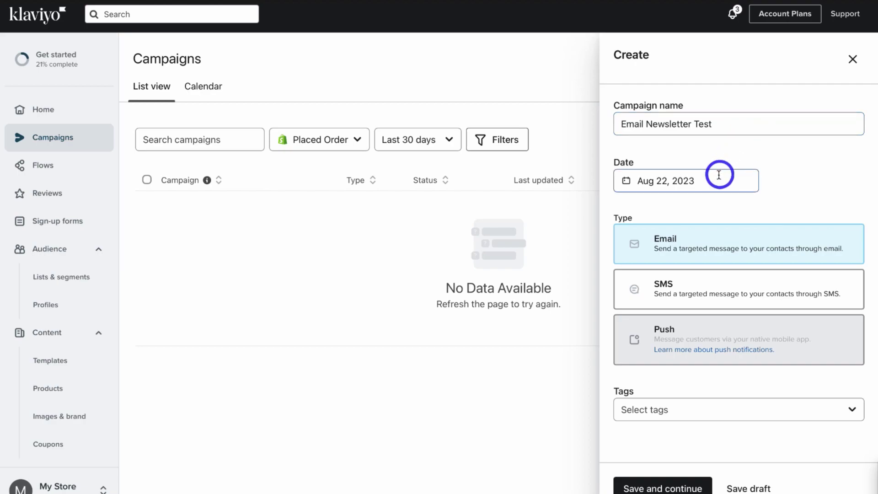
left_click(708, 243)
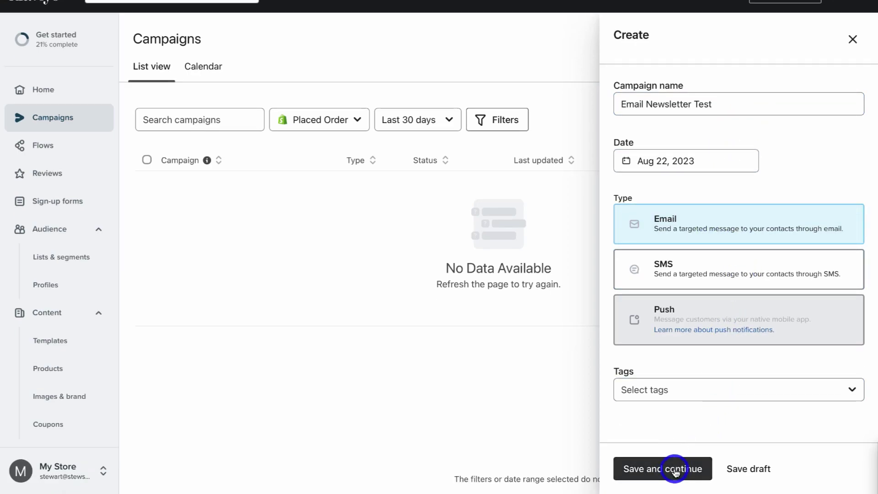
left_click(675, 470)
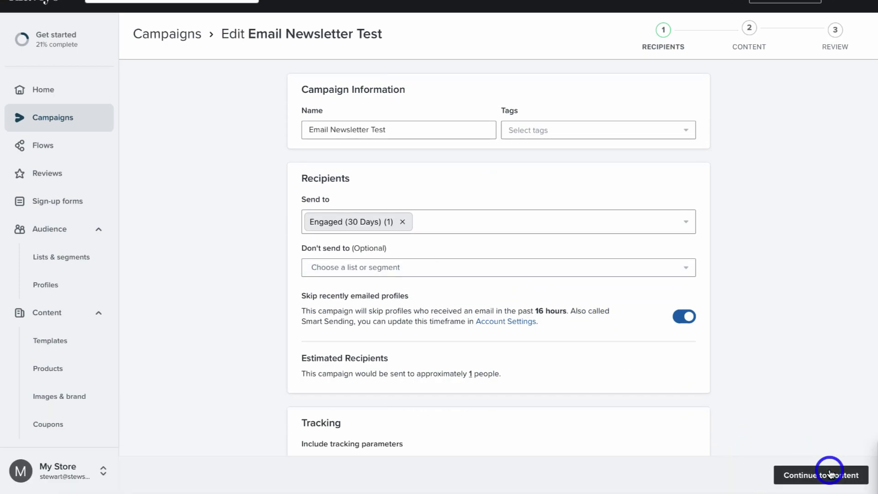
Keep Engaged (30 Days) as the campaign's recipients and choose the drag-and-drop editor for designing the email.
left_click(829, 473)
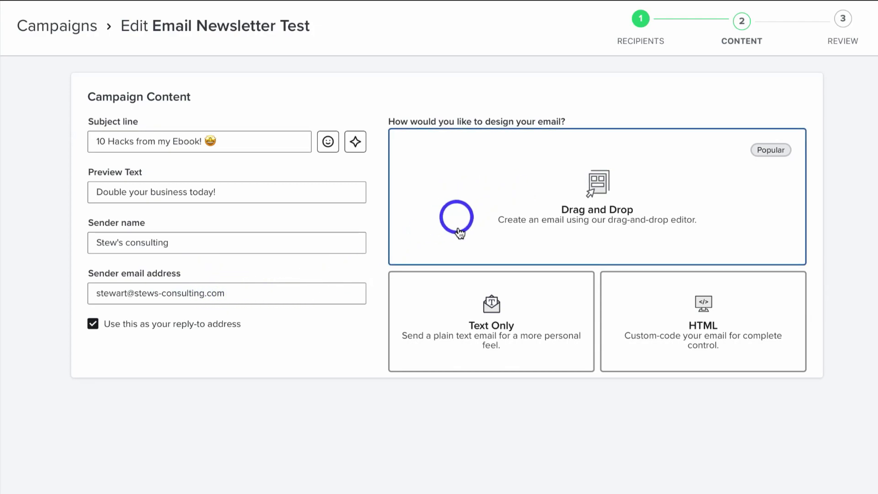
left_click(593, 241)
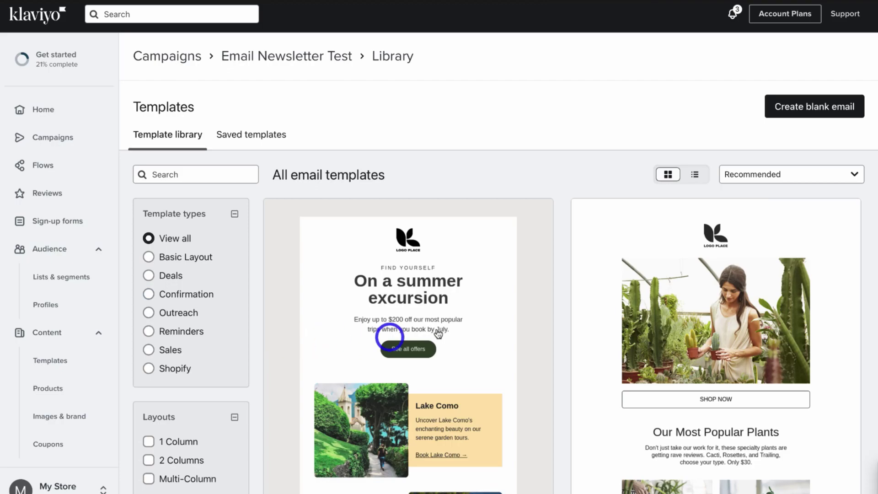
Browse the template library, preview the "Promotional - Limited time offer" template and use it for the email.
scroll(505, 304, "down", 10)
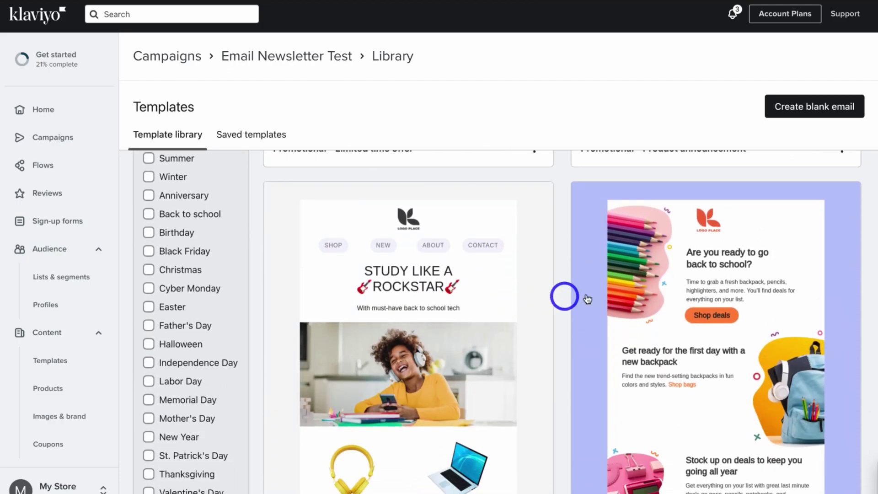
scroll(677, 298, "down", 7)
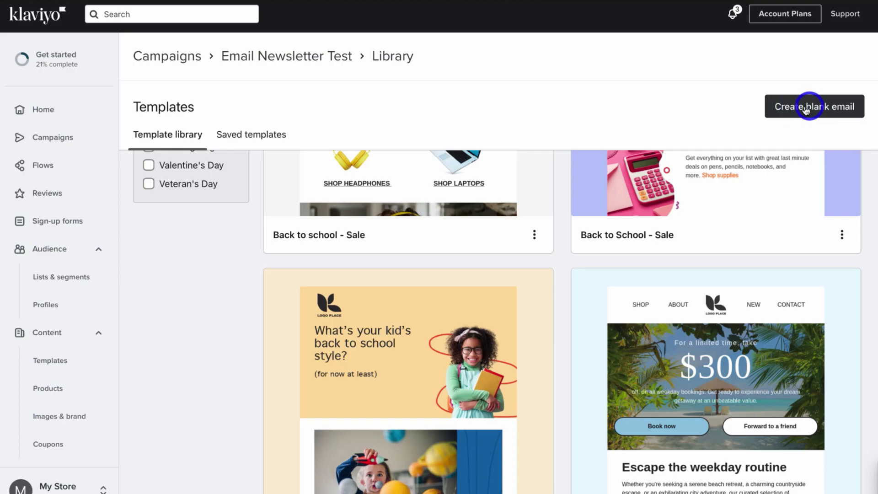
scroll(730, 209, "up", 16)
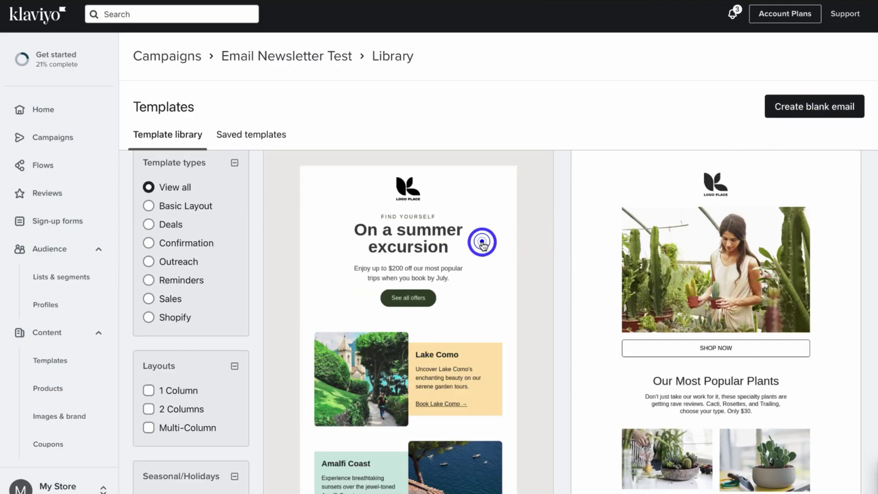
left_click(483, 246)
left_click(596, 87)
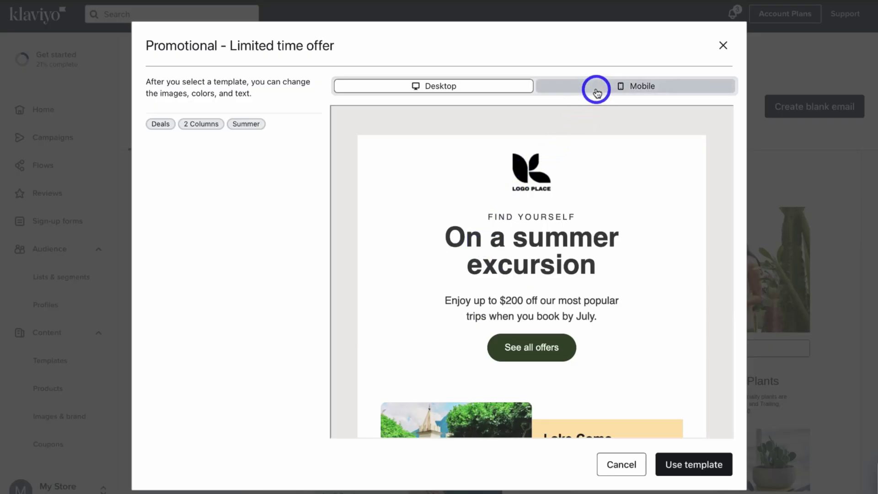
left_click(497, 90)
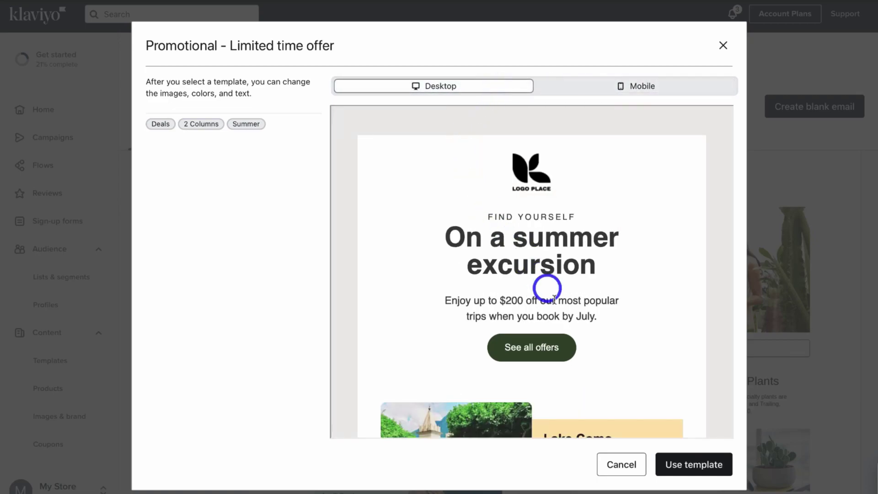
left_click(691, 465)
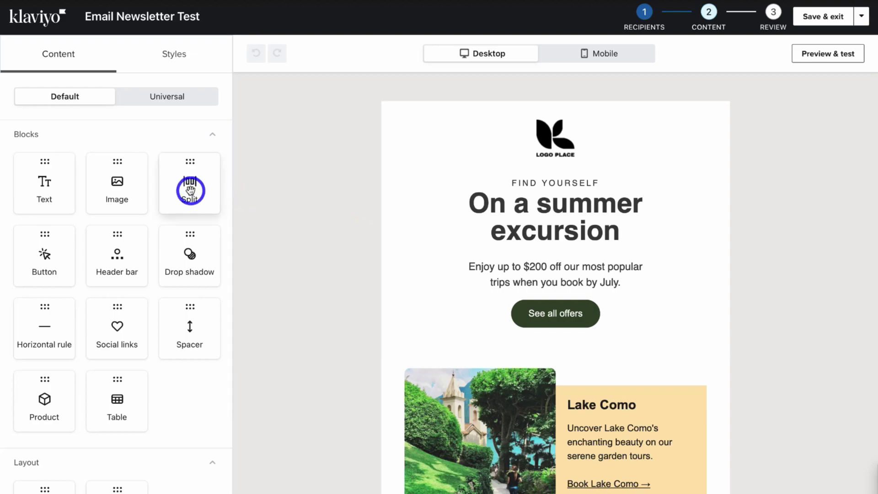
Insert an image block between the intro text and the "See all offers" button, and review the image block settings.
left_click_drag(110, 195, 547, 370)
left_click_drag(112, 186, 574, 240)
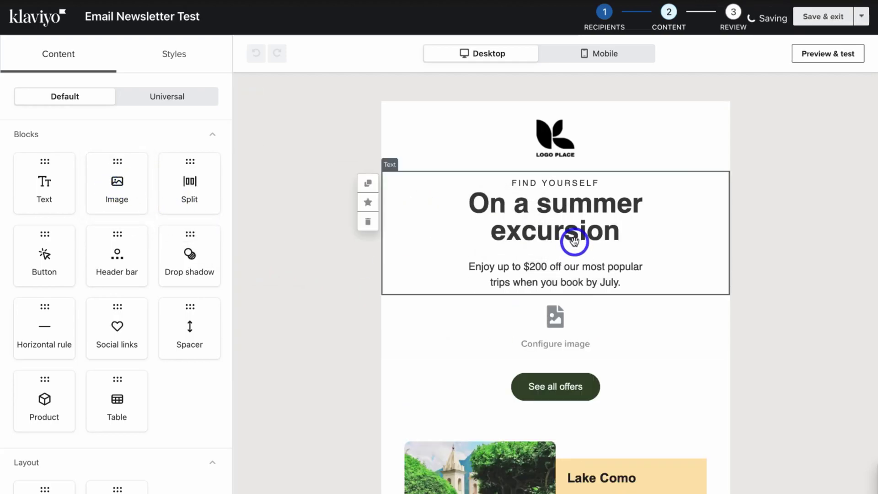
scroll(594, 256, "down", 2)
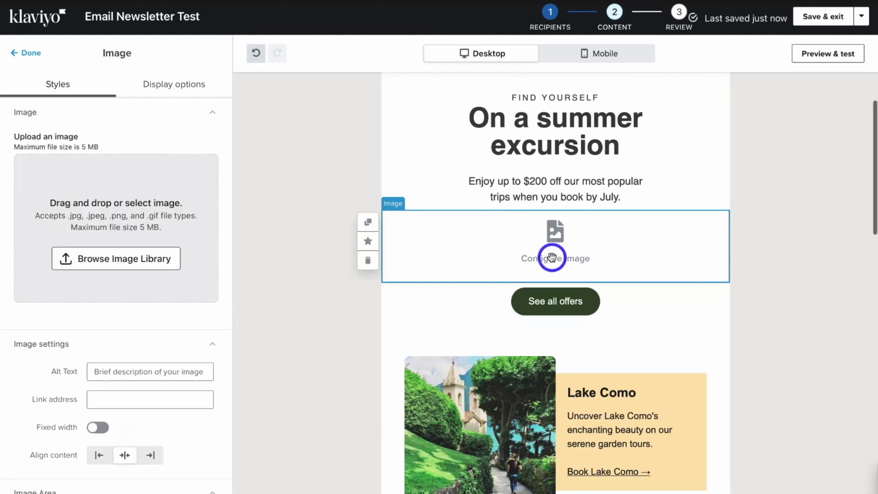
scroll(553, 258, "down", 1)
scroll(145, 317, "down", 6)
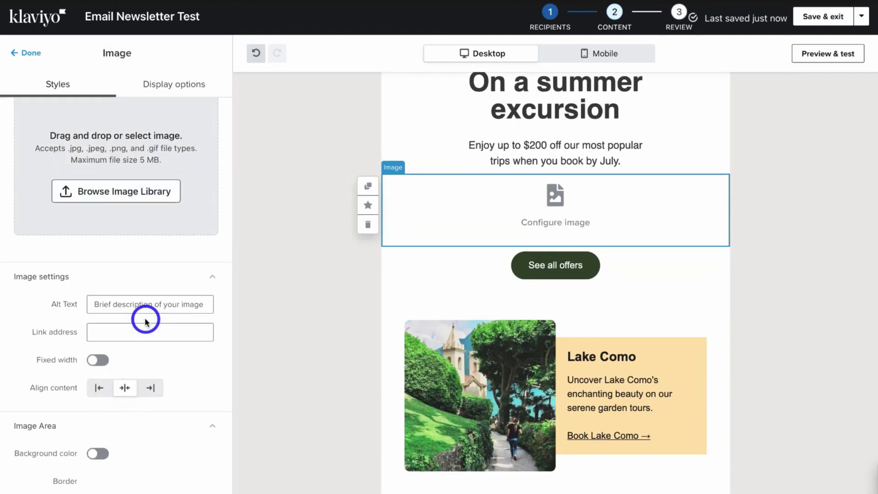
left_click(465, 352)
Check the email in mobile view, open the "On a summer excursion" heading's text settings, and save and exit the editor.
left_click(593, 55)
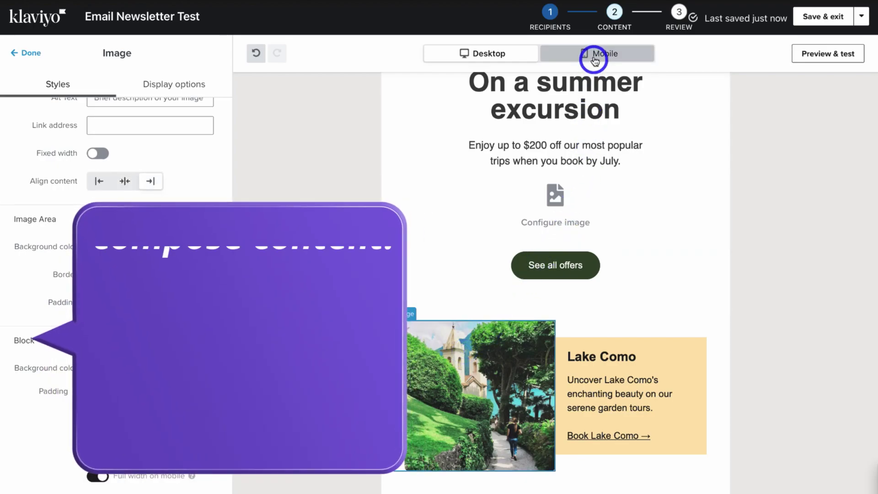
scroll(569, 140, "up", 3)
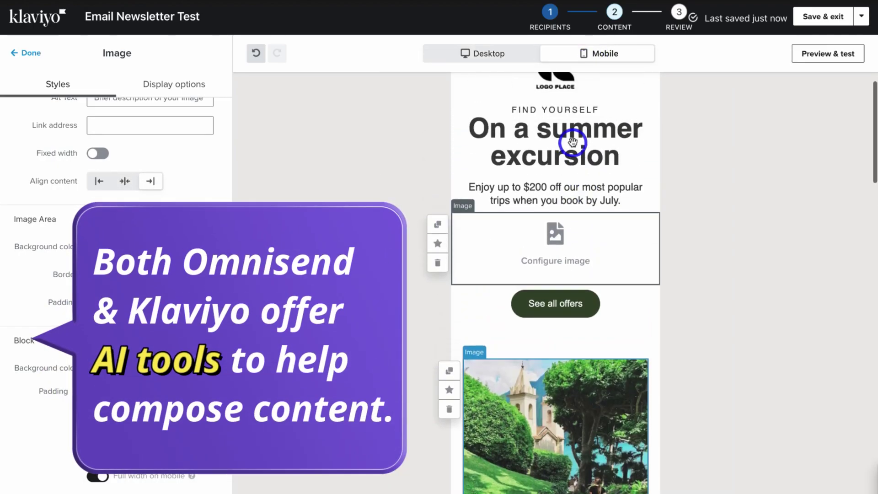
left_click(613, 159)
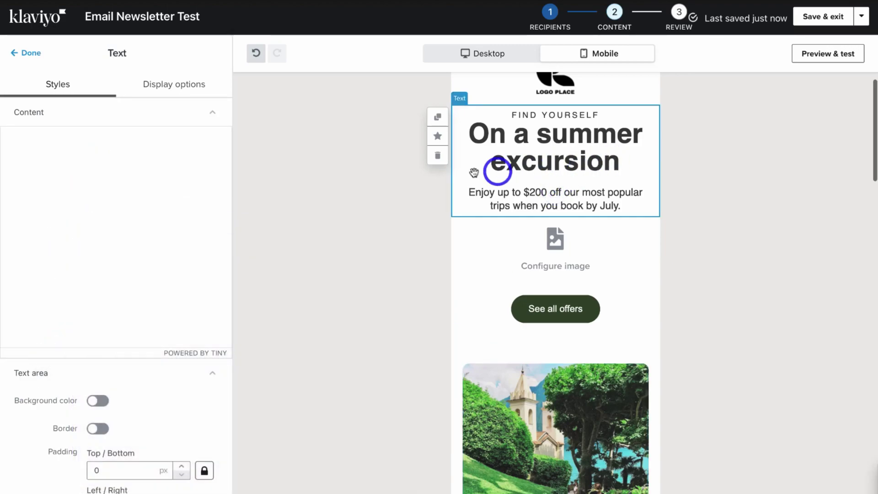
left_click_drag(185, 239, 44, 215)
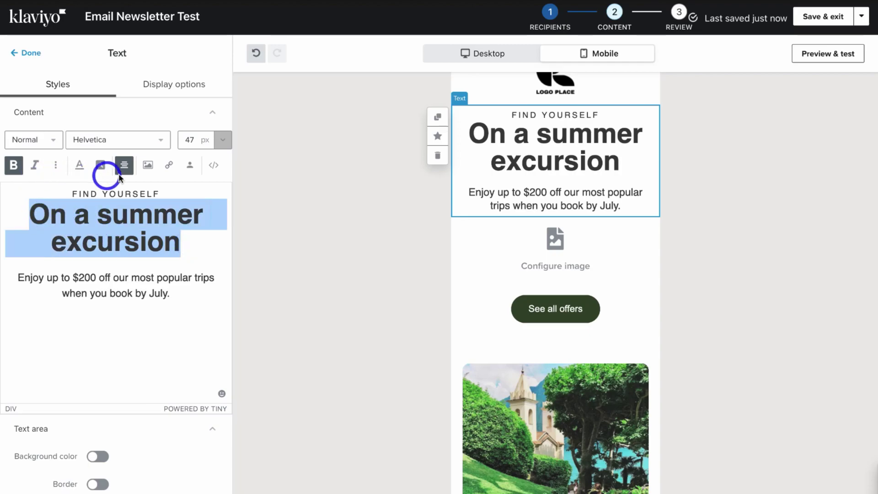
left_click(507, 60)
left_click(599, 59)
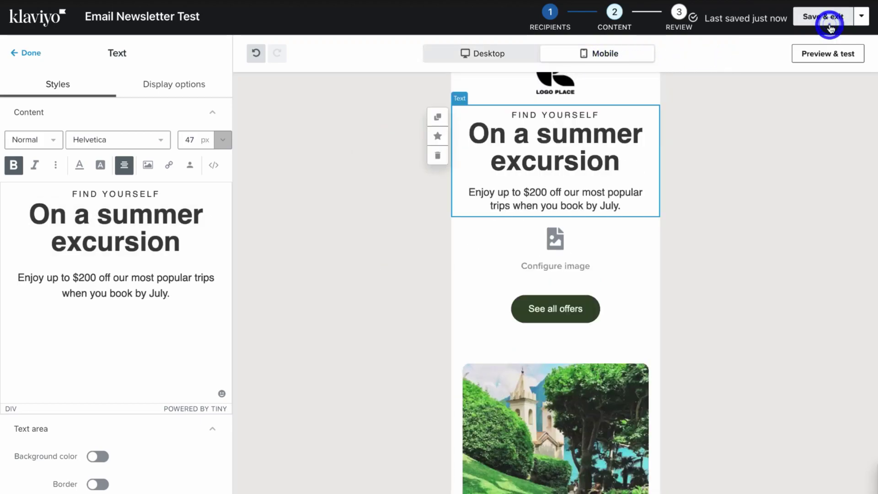
left_click(829, 23)
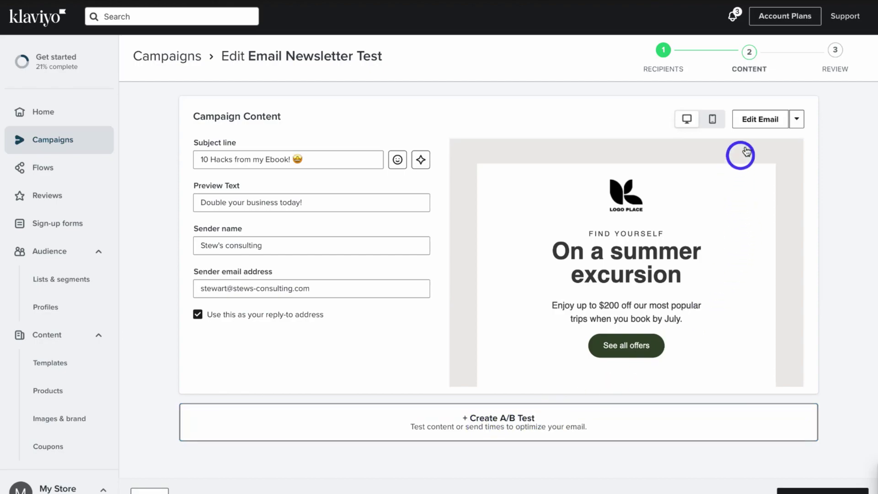
Continue the Email Newsletter Test campaign from its content stage to the review stage.
scroll(677, 274, "down", 1)
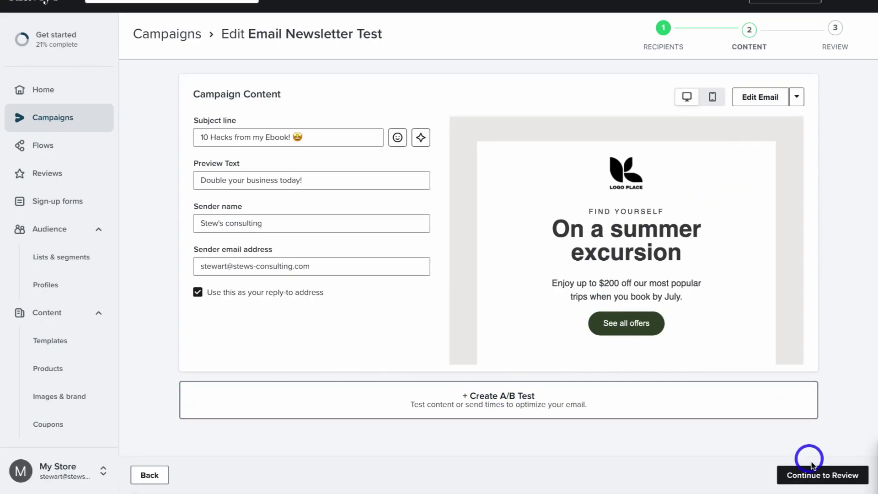
left_click(818, 476)
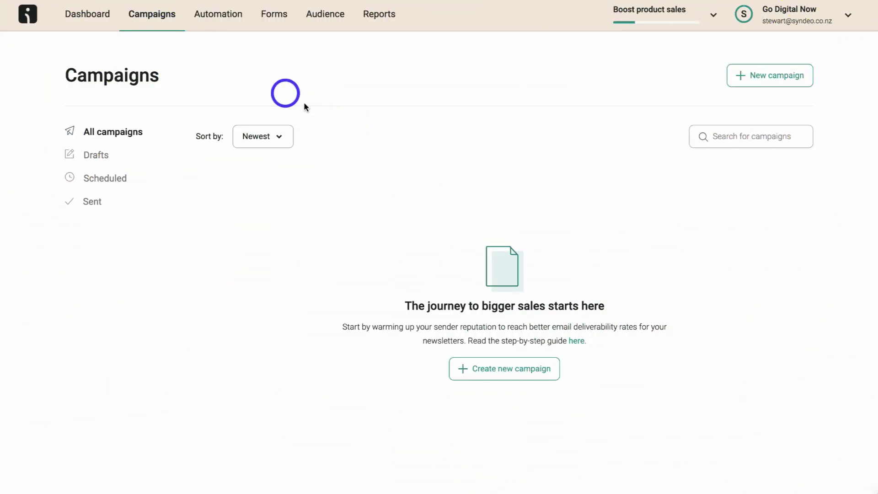
Switch to Omnisend, create the SMS campaign "Test SMS", check its message preview, and keep all subscribers as the recipients.
left_click(755, 78)
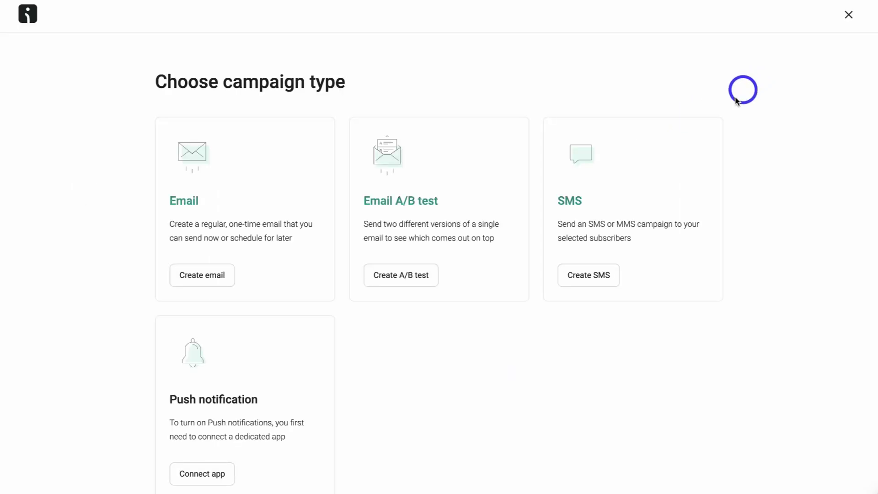
left_click(588, 274)
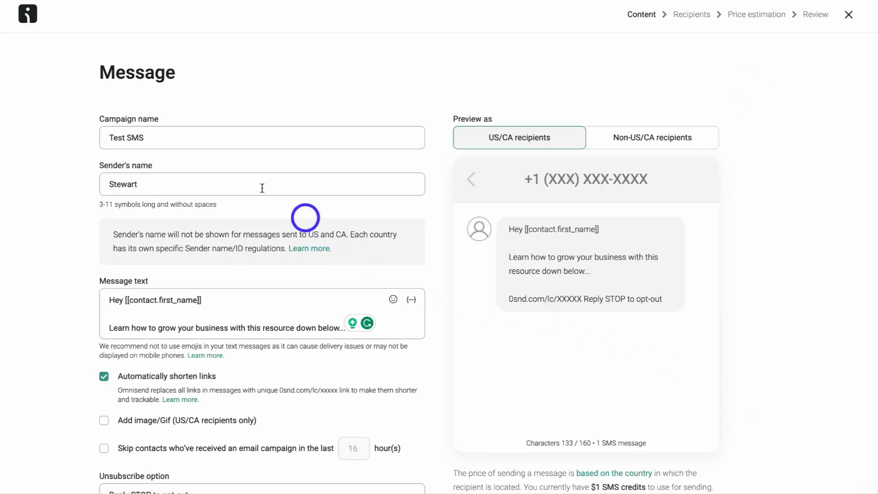
scroll(227, 308, "down", 5)
scroll(225, 311, "up", 3)
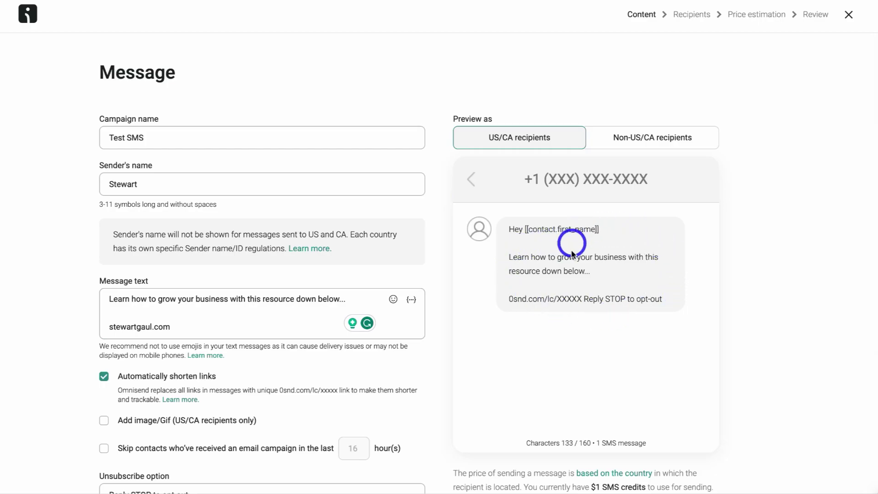
scroll(782, 366, "down", 2)
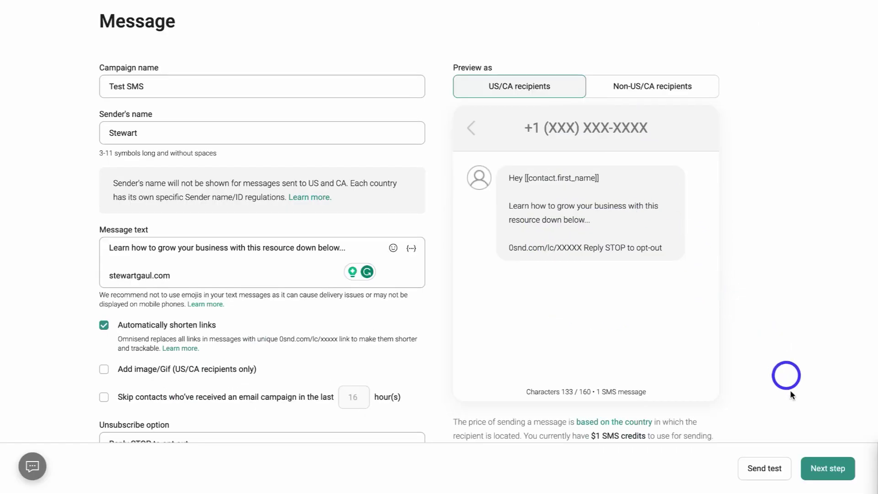
left_click(831, 463)
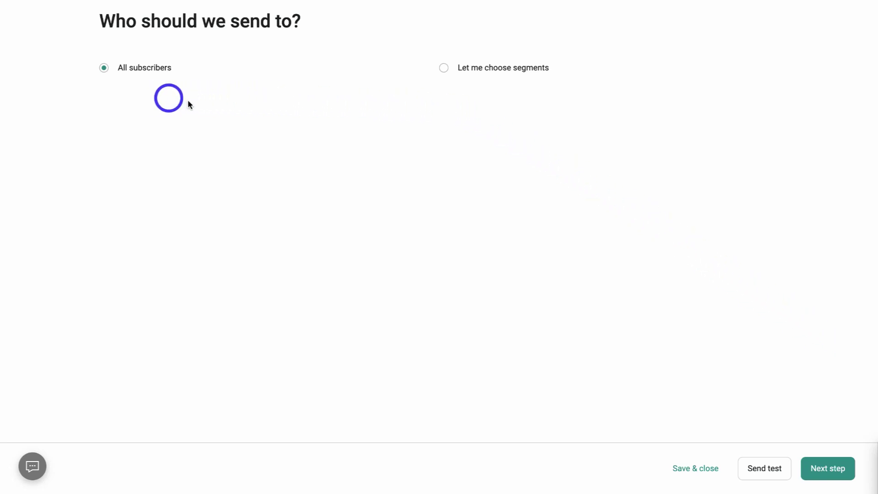
left_click(828, 468)
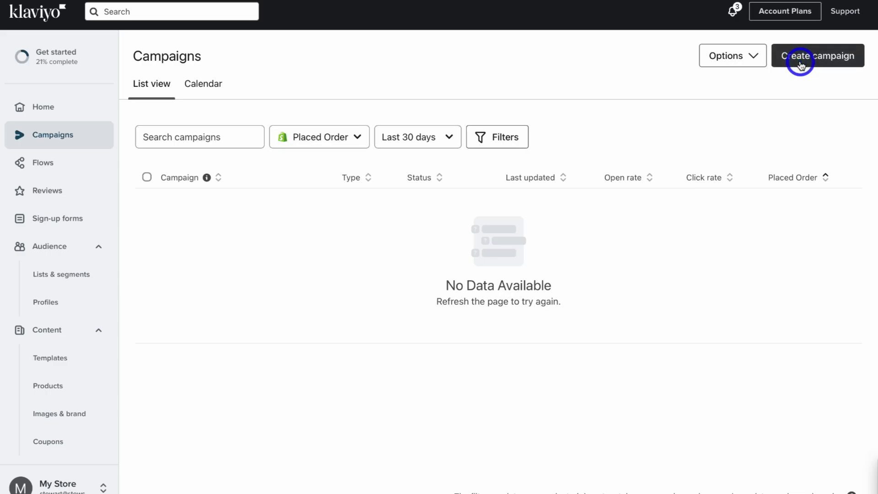
Switch to Klaviyo and create an SMS campaign named "Test SMS Campaign" for Engaged (30 Days), continuing to its content.
left_click(801, 65)
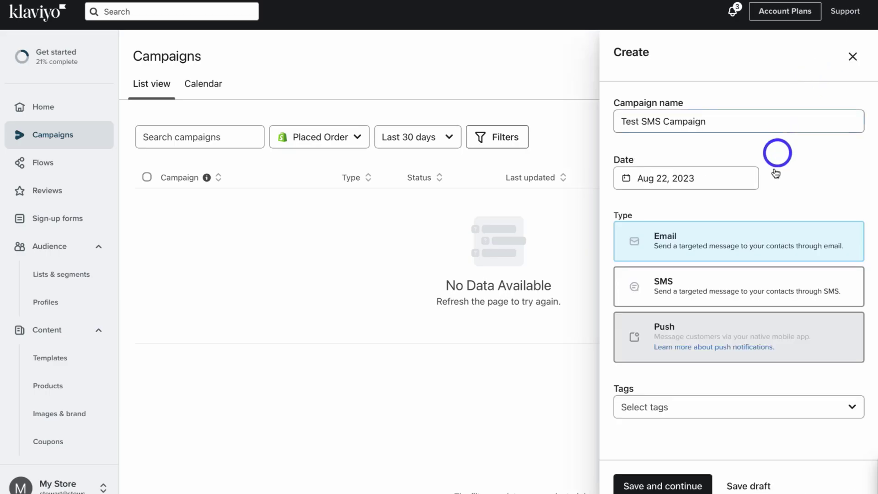
left_click(774, 240)
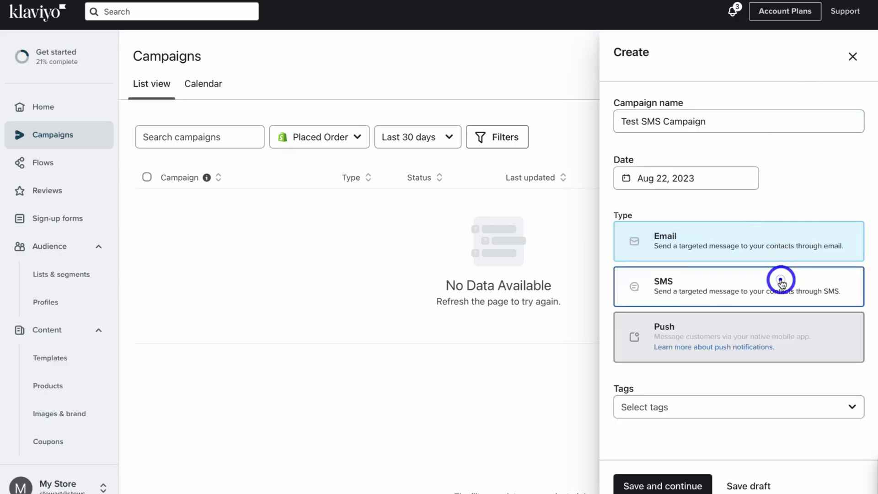
left_click(781, 282)
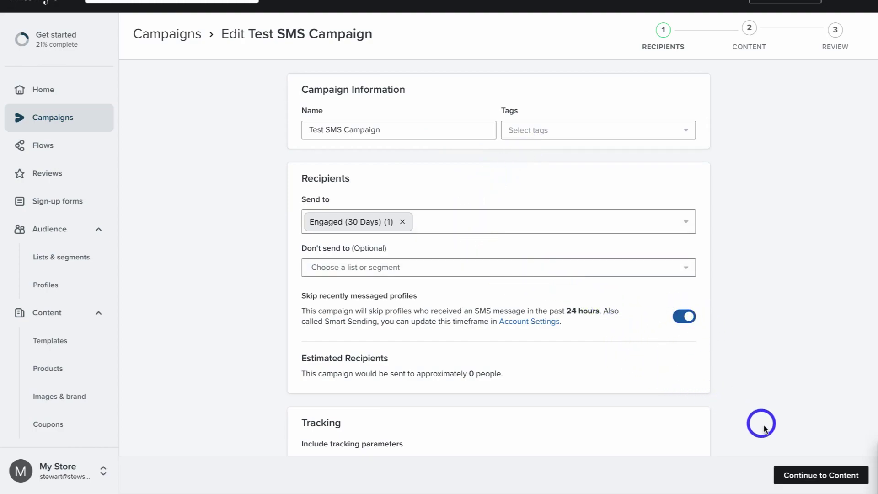
left_click(809, 470)
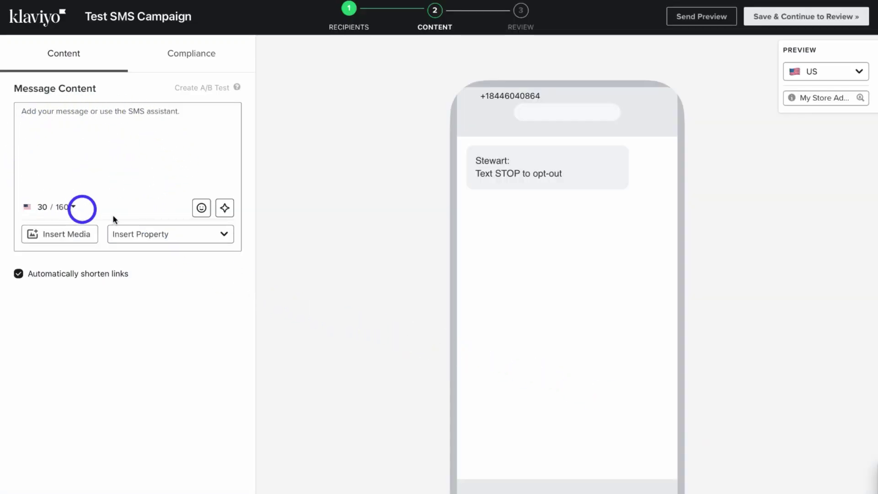
Review the SMS message's compliance add-ons, return to the message content, and check the preview country choices.
left_click(190, 57)
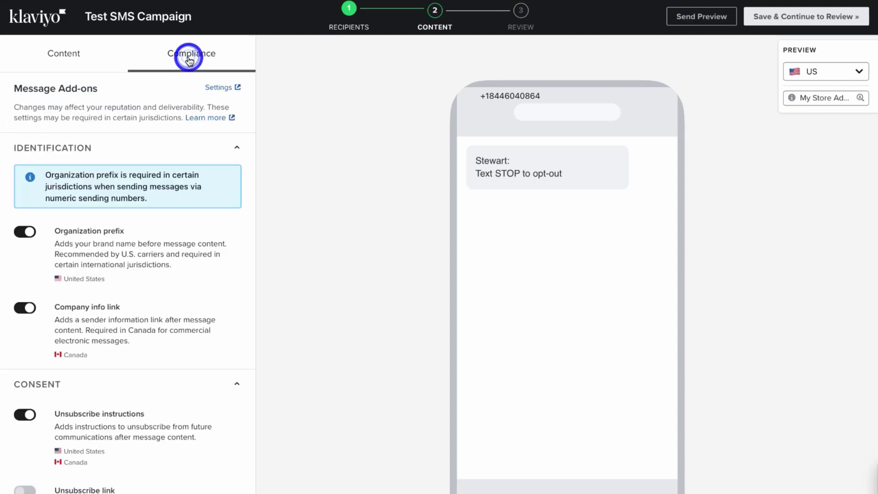
scroll(158, 185, "down", 3)
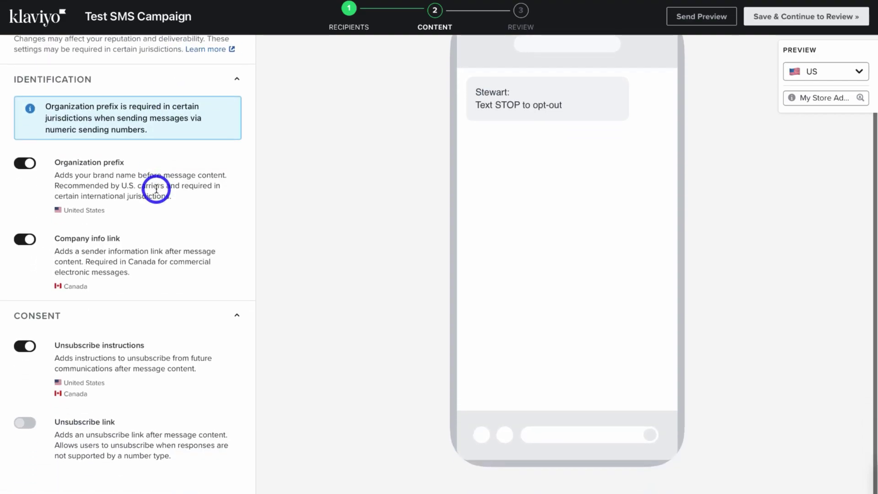
scroll(157, 188, "up", 3)
left_click(61, 63)
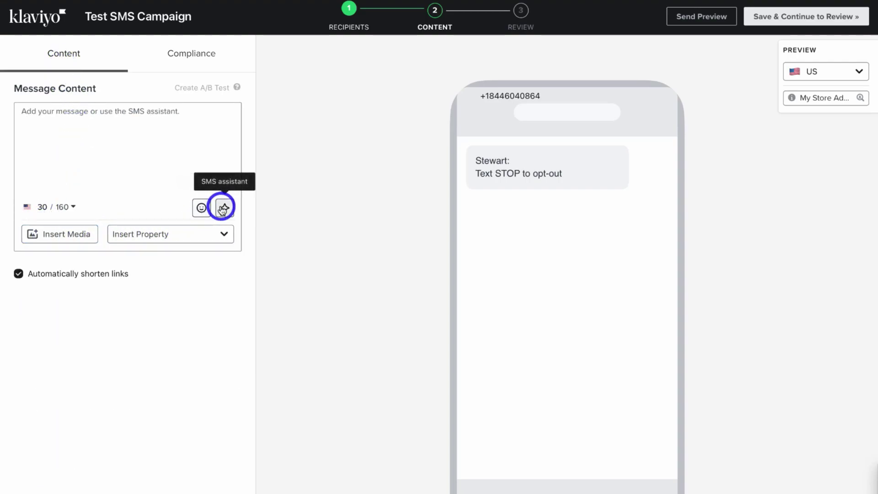
left_click(860, 72)
left_click(856, 71)
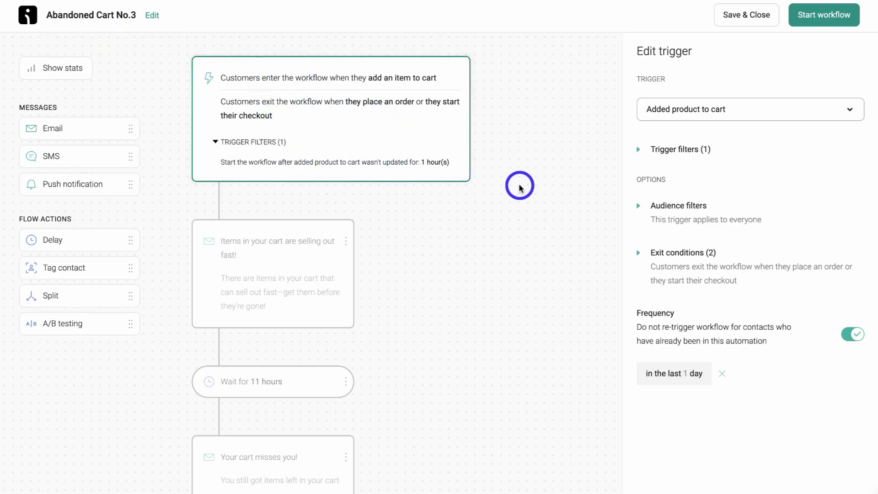
Switch to Omnisend and look through the whole Abandoned Cart No.3 workflow below its trigger.
scroll(521, 186, "down", 3)
scroll(521, 186, "down", 2)
scroll(522, 186, "up", 5)
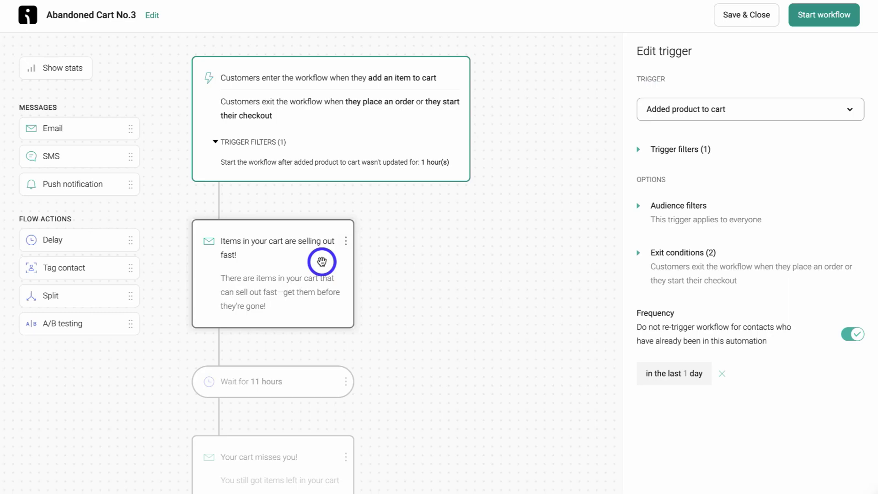
Review the settings of the "Items in your cart are selling out fast!" email and the 11-hour delay.
left_click(321, 262)
scroll(322, 262, "down", 3)
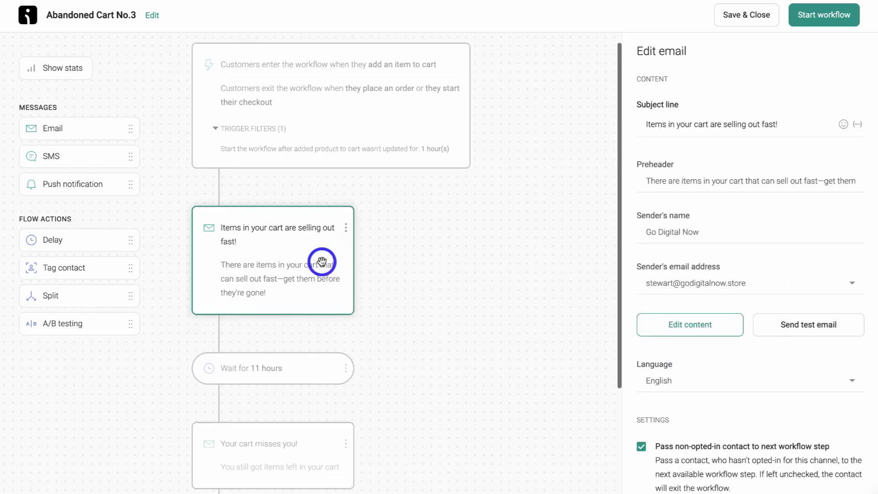
left_click(311, 262)
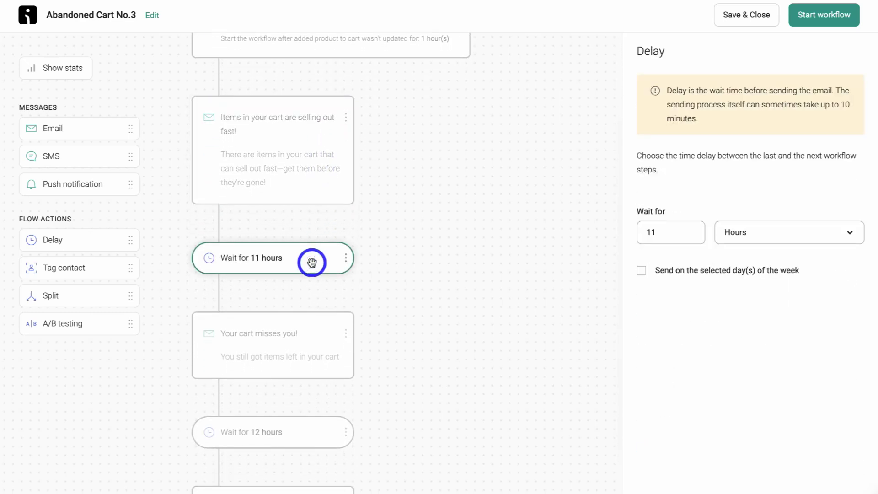
scroll(312, 262, "down", 1)
scroll(311, 262, "up", 1)
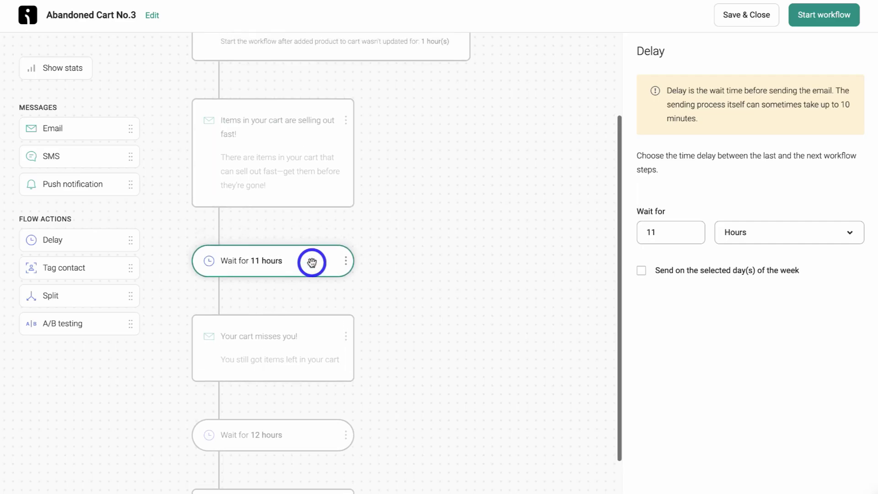
scroll(323, 268, "down", 2)
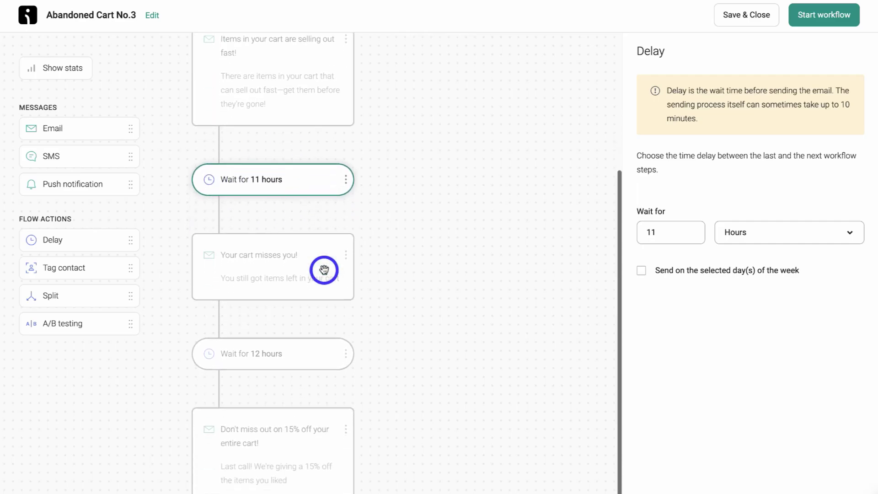
Review the "Your cart misses you!" email, the 12-hour delay, and the 15% off email's subject line and preheader.
left_click(324, 258)
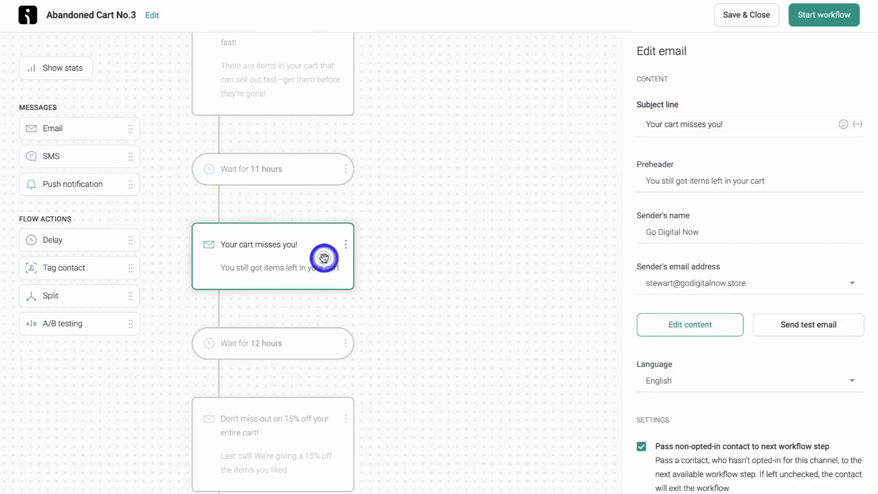
scroll(323, 257, "down", 1)
left_click(316, 307)
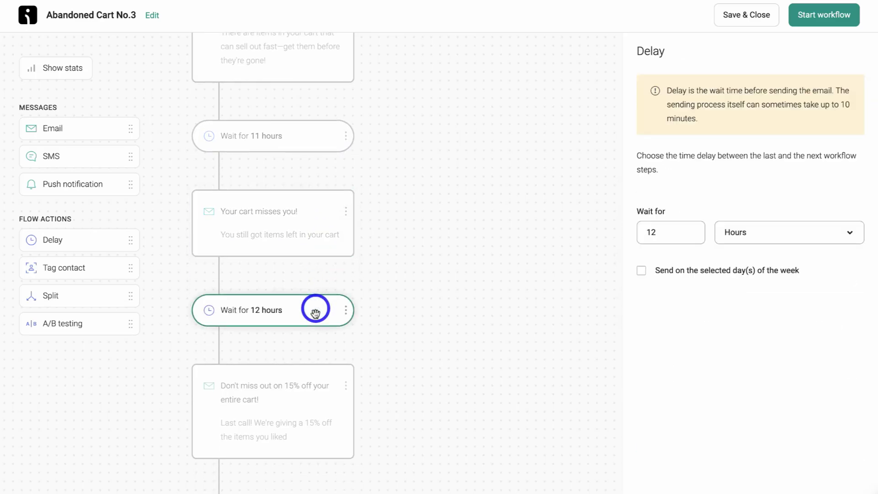
left_click(304, 392)
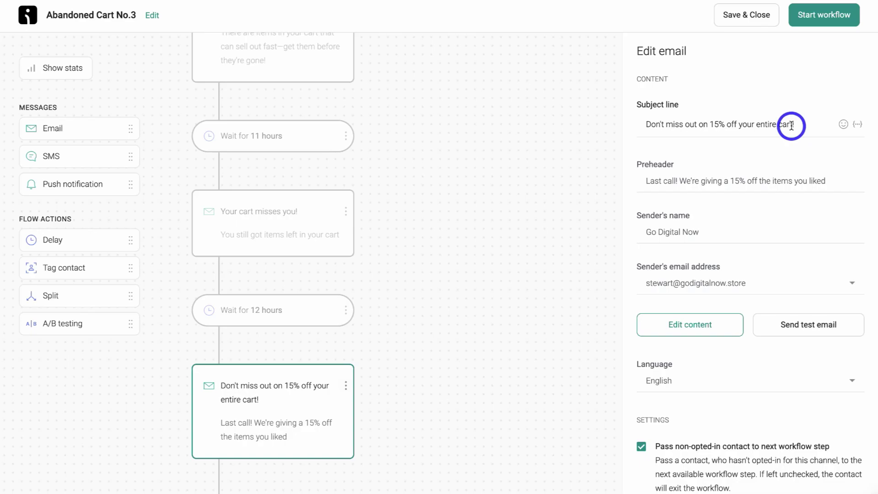
left_click_drag(795, 126, 649, 126)
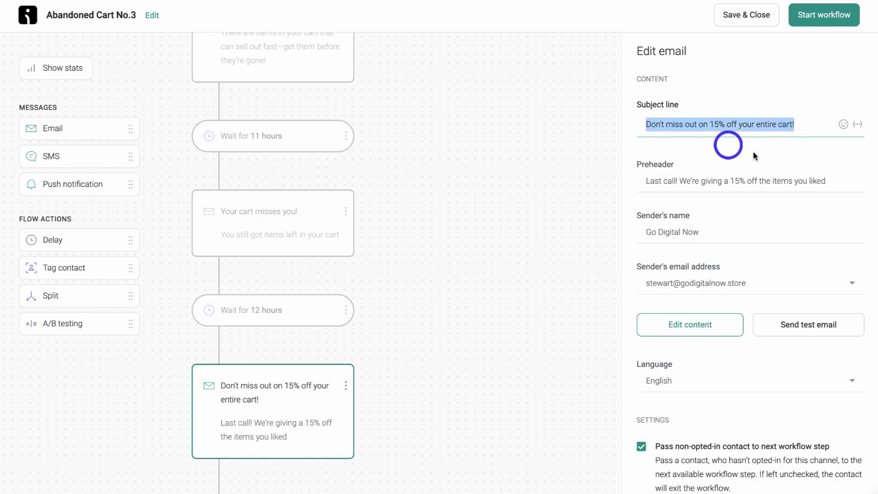
left_click(826, 180)
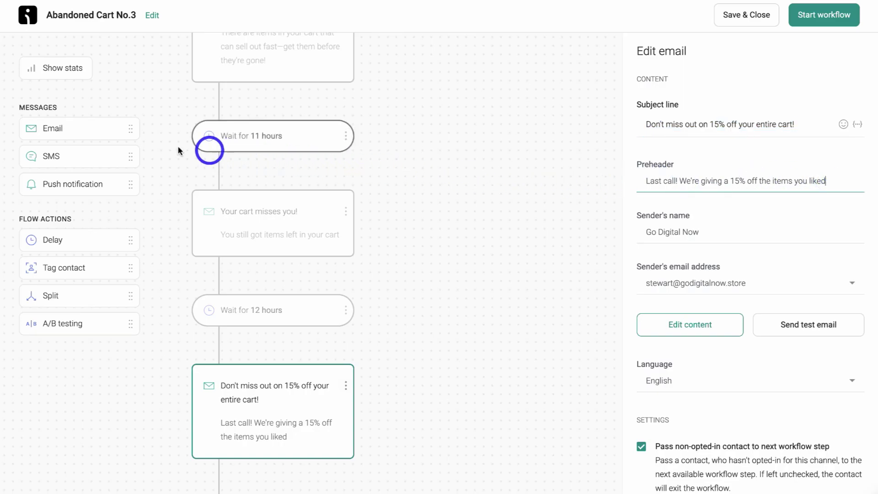
Open the content of the workflow's "Items in your cart are selling out fast!" email for editing.
left_click_drag(80, 130, 78, 132)
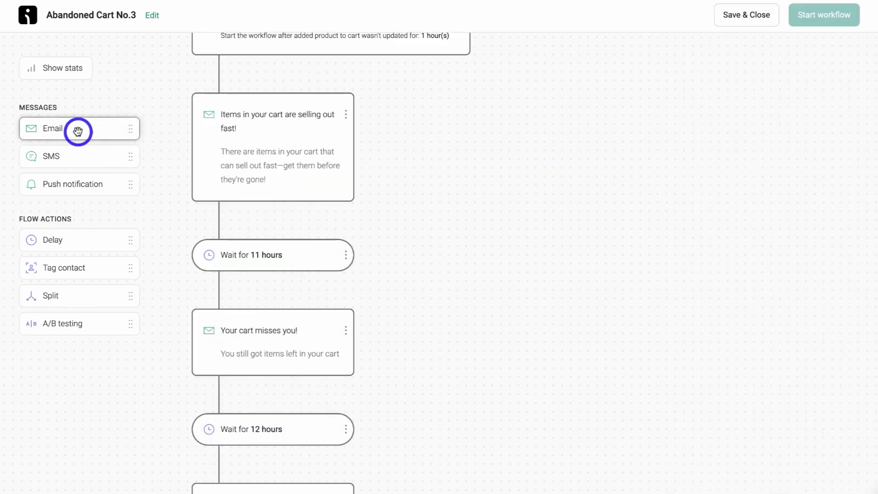
left_click(329, 149)
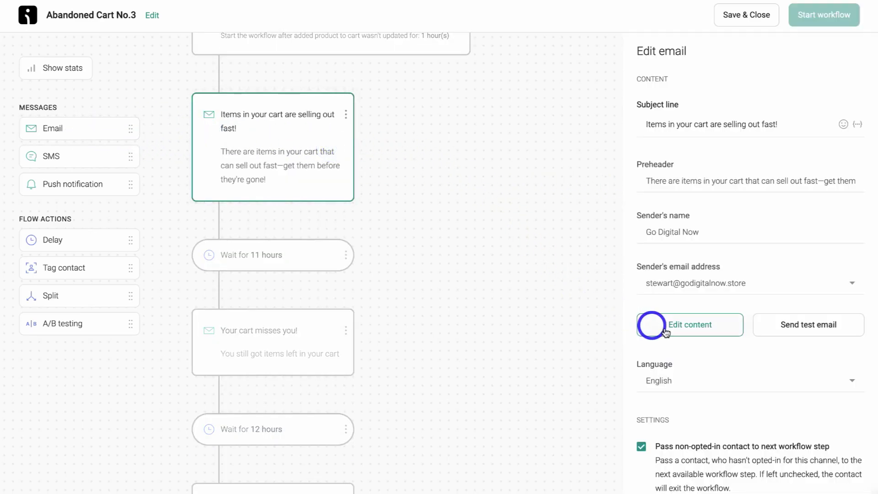
left_click(692, 325)
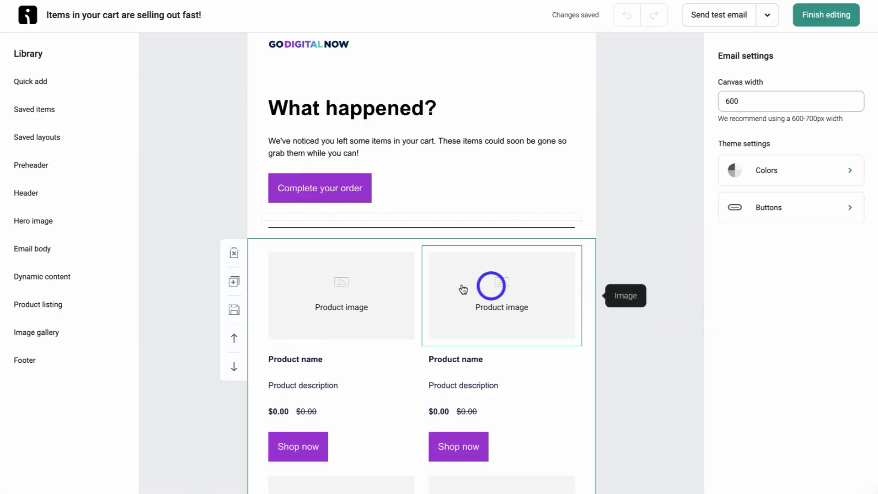
Browse the email library's Quick add, Hero image, Email body and Dynamic content blocks.
left_click(73, 83)
left_click(68, 221)
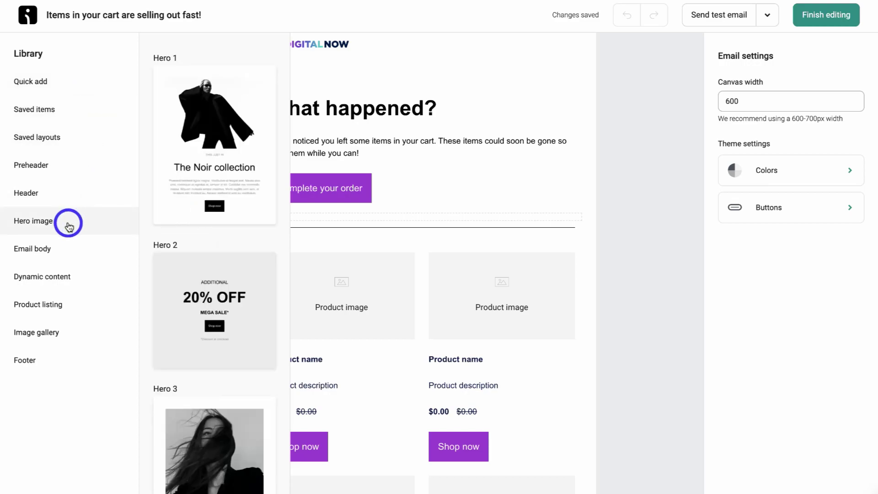
left_click(74, 250)
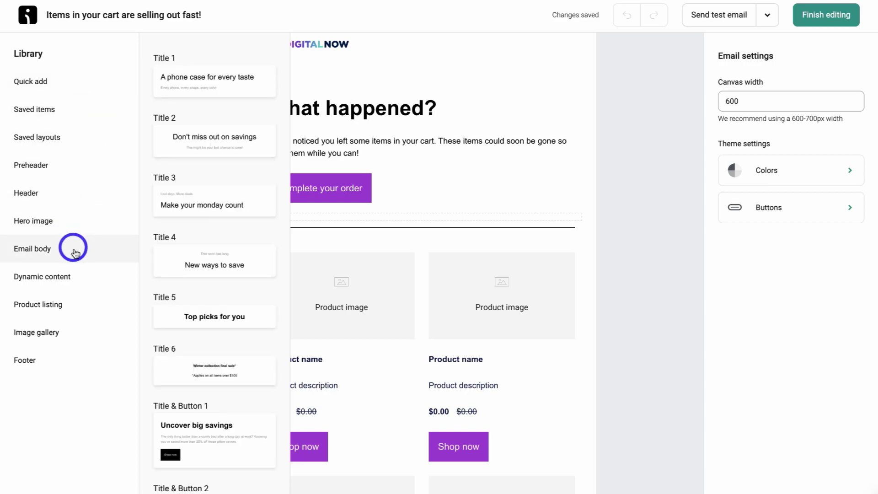
left_click(82, 279)
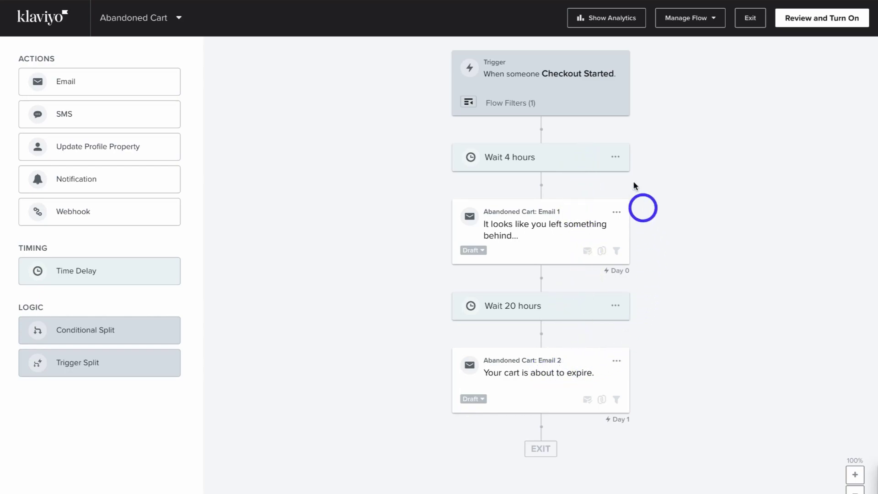
Check the 4-hour delay's options in Klaviyo's Abandoned Cart flow and highlight the 15% off email's subject line in Omnisend.
left_click(616, 158)
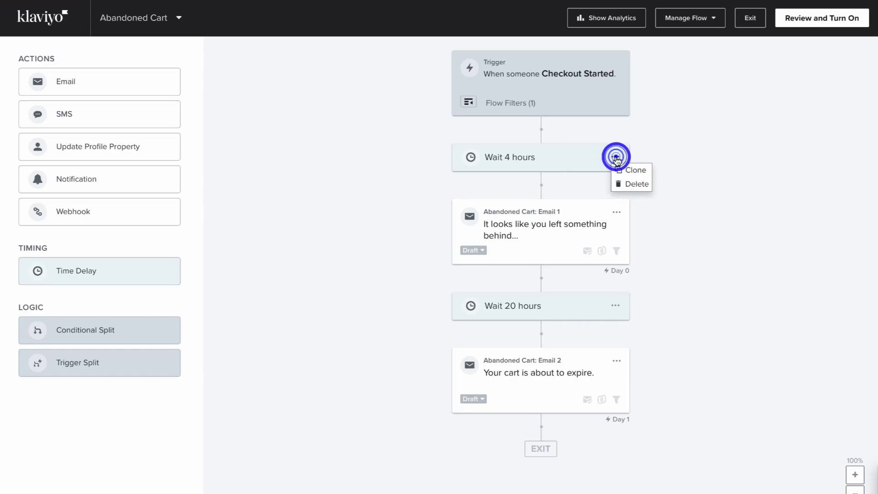
left_click(695, 229)
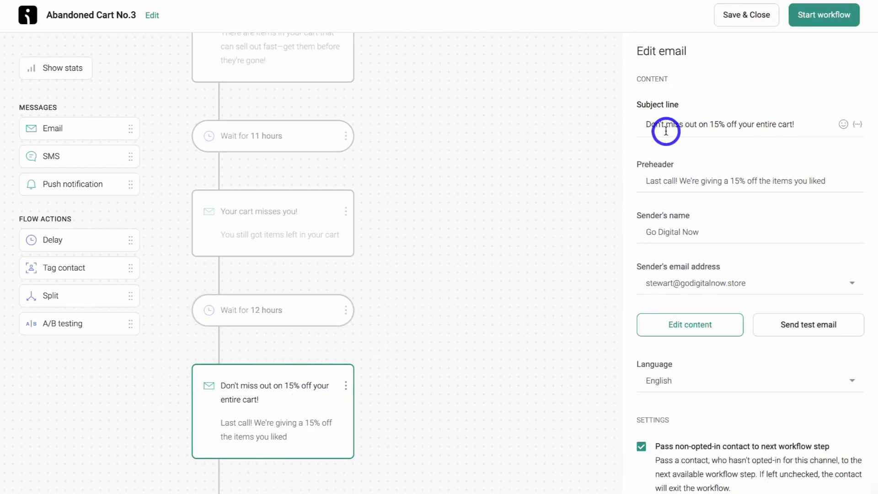
left_click_drag(785, 127, 647, 127)
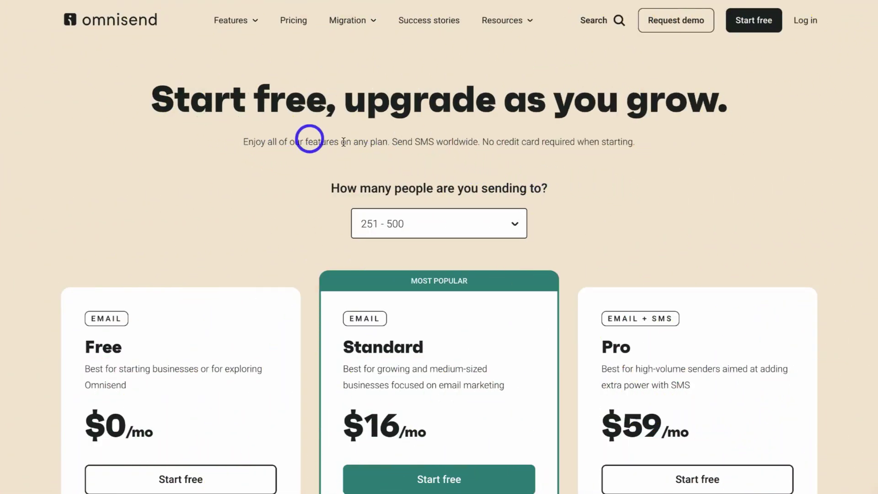
Review the contact, email and SMS limits and included features of Omnisend's Free, Standard and Pro plans.
scroll(198, 190, "down", 5)
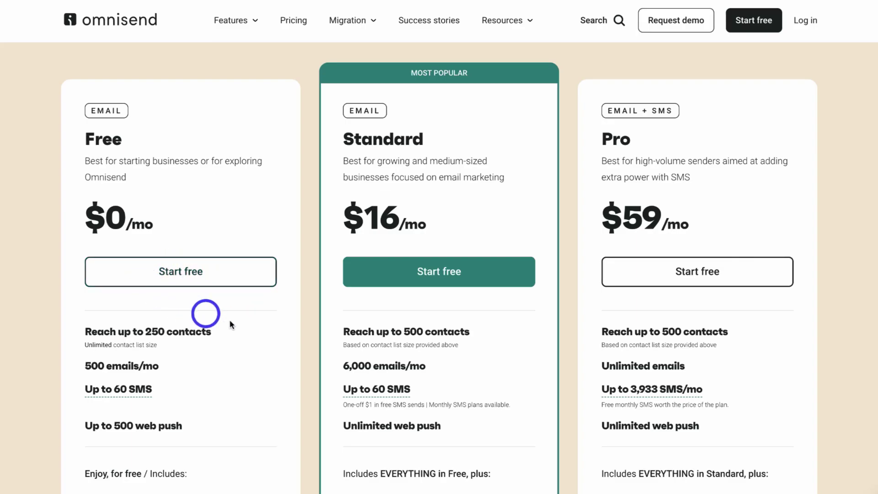
scroll(238, 315, "down", 2)
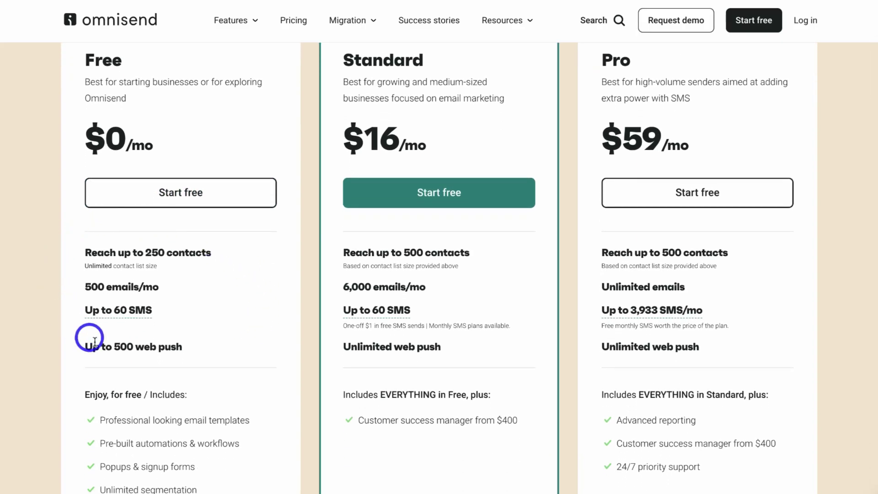
scroll(266, 320, "down", 4)
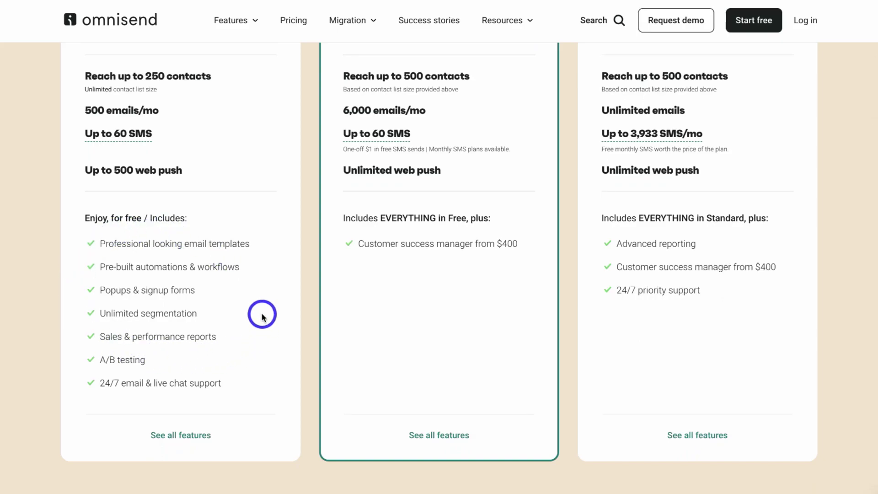
scroll(262, 316, "up", 4)
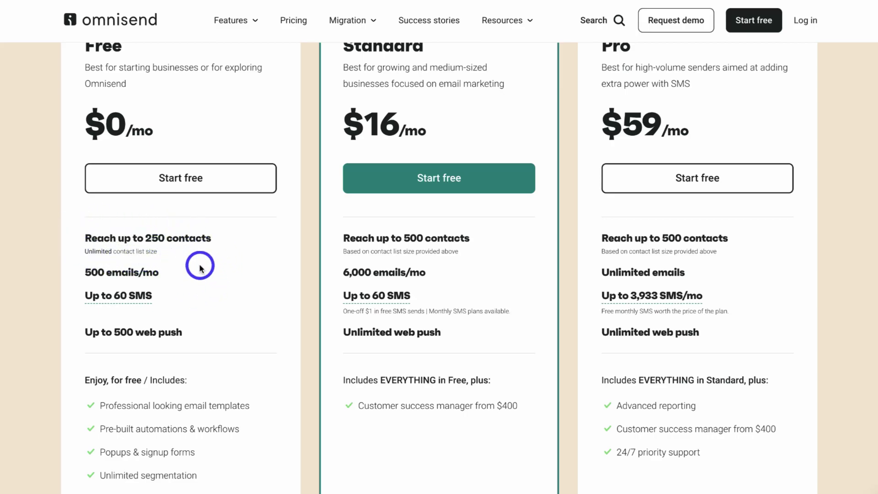
Check Omnisend's plan prices for sending to 501 - 1,000 people.
scroll(274, 272, "up", 3)
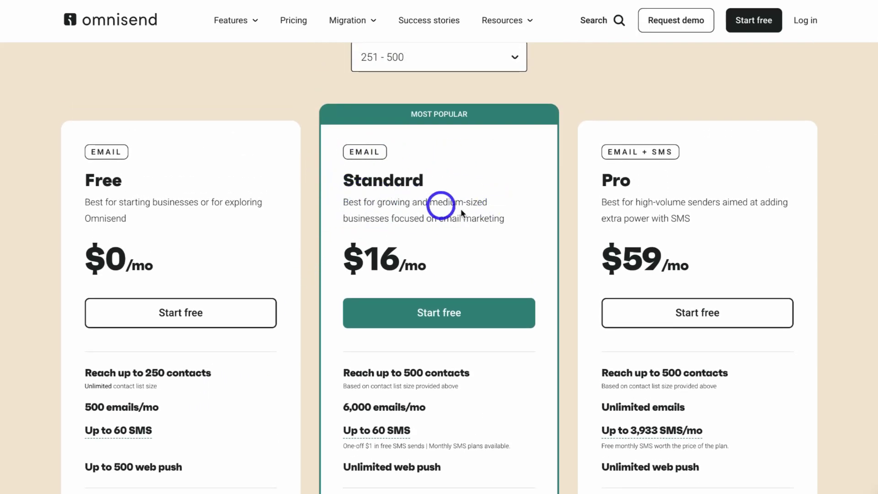
scroll(524, 247, "up", 3)
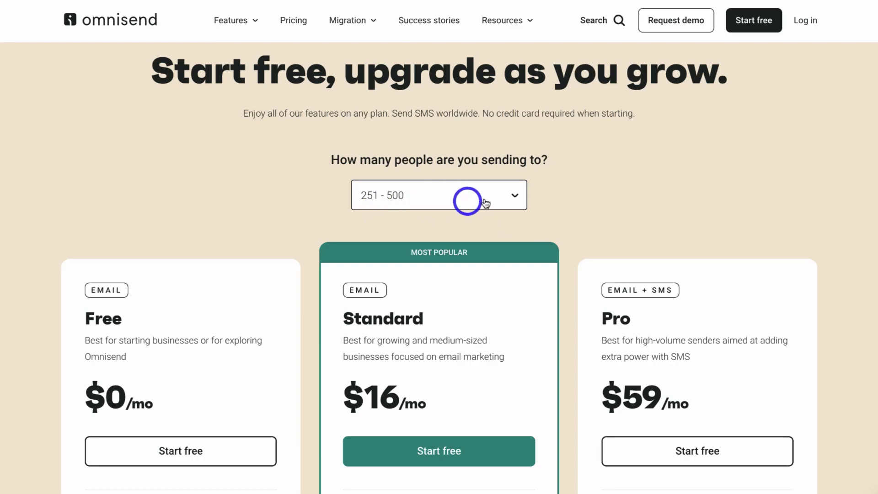
left_click(506, 201)
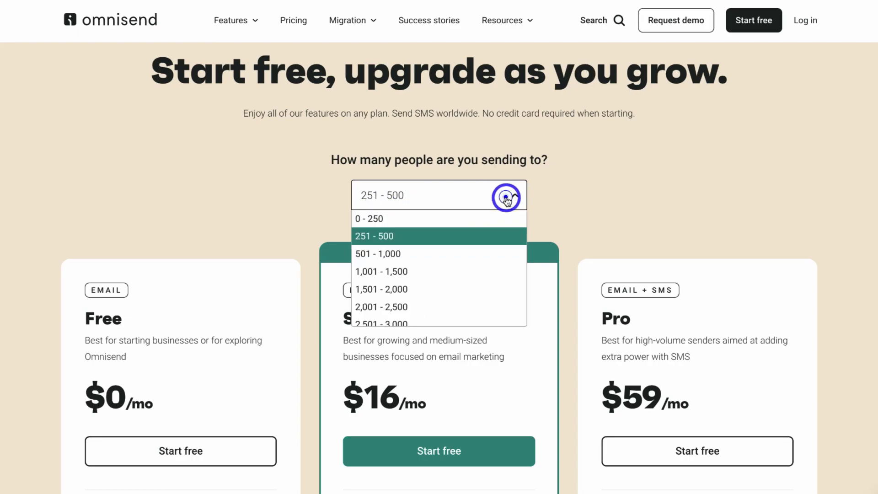
left_click(421, 254)
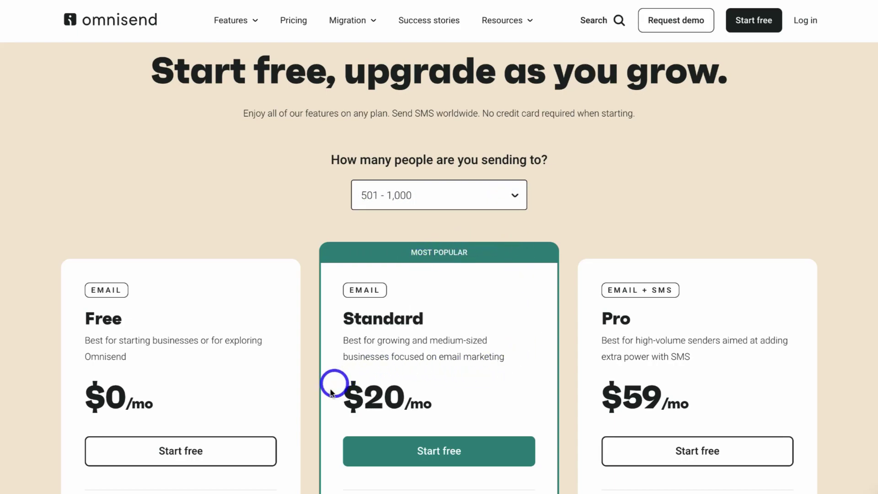
Check Omnisend's plan prices and the Standard and Pro allowances for sending to 10,001 - 10,500 people.
left_click(510, 201)
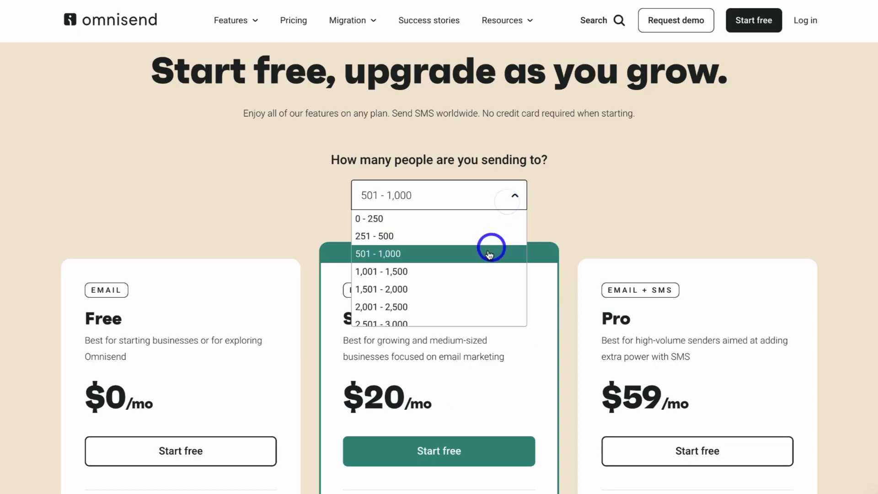
scroll(463, 297, "down", 5)
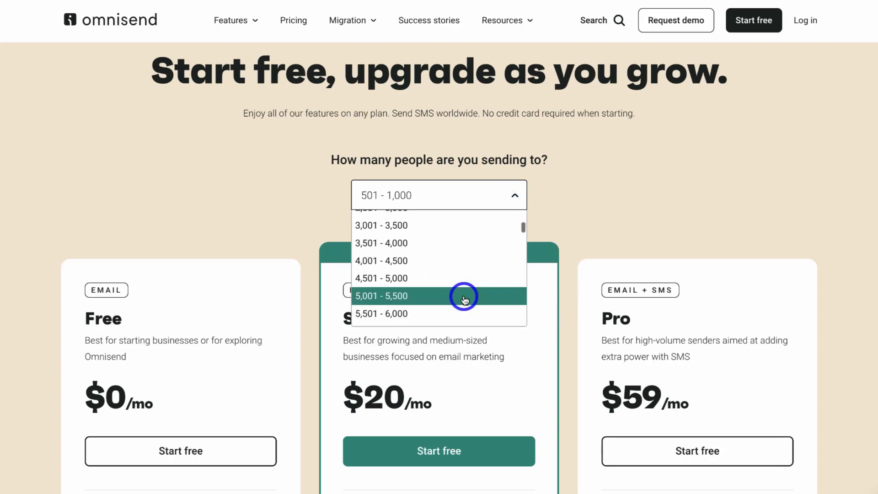
left_click(421, 285)
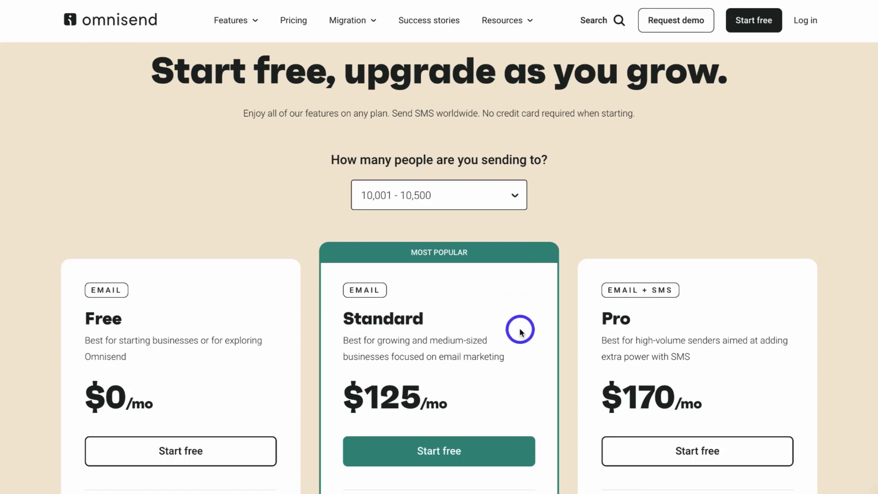
scroll(520, 330, "down", 3)
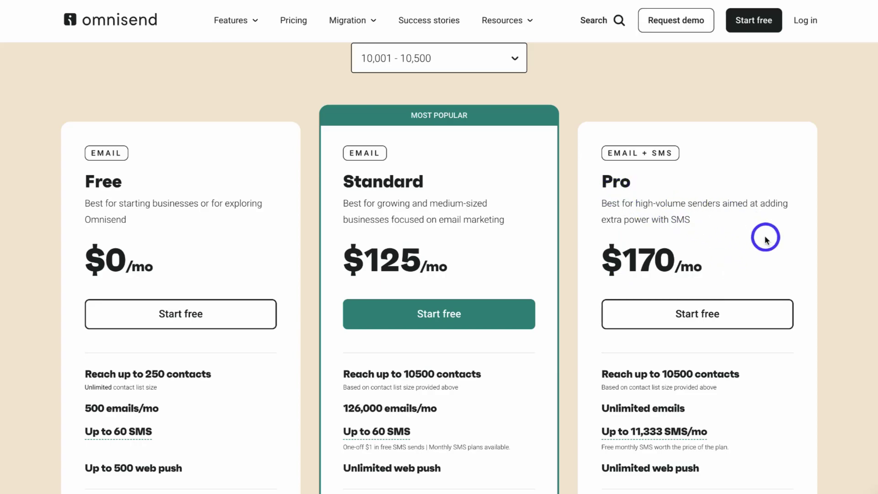
scroll(766, 238, "down", 1)
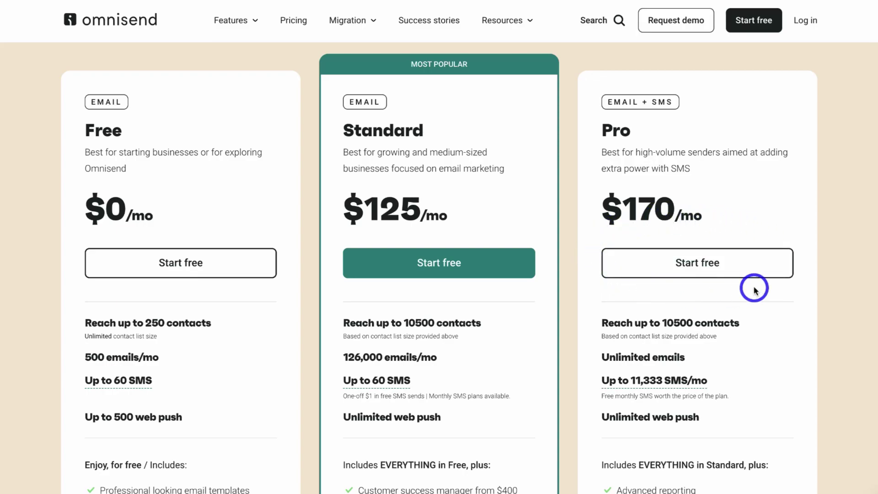
scroll(755, 289, "down", 3)
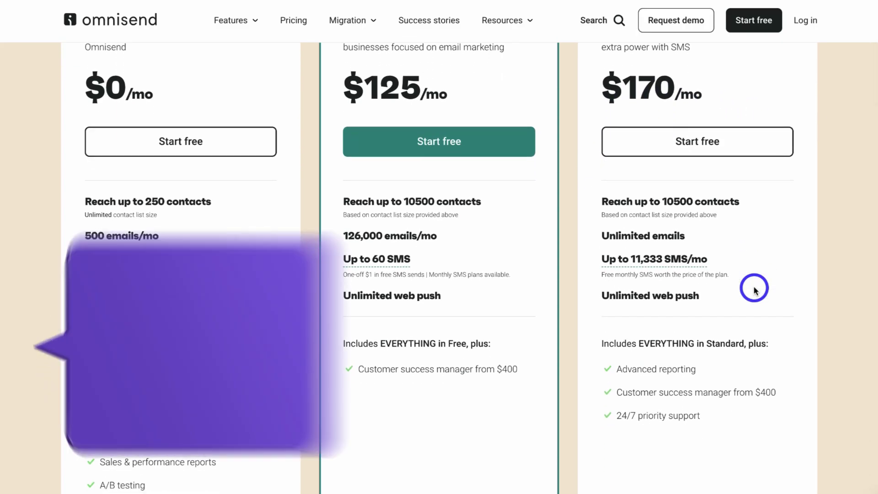
Check Omnisend's plan prices and allowances for sending to 29,001 - 30,000 people.
scroll(755, 289, "up", 3)
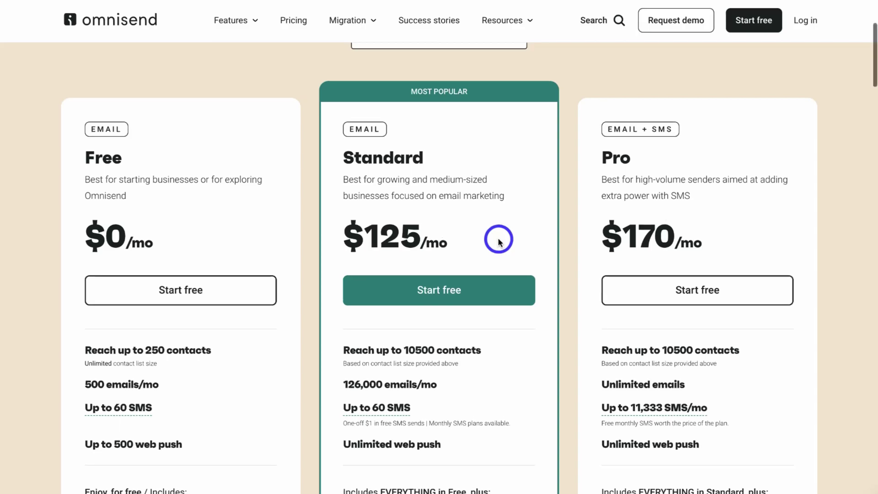
scroll(500, 239, "up", 1)
left_click(483, 95)
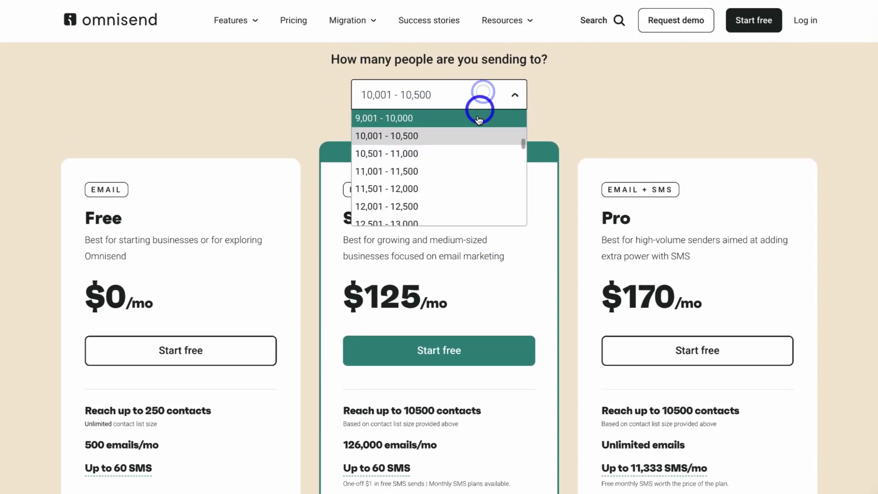
scroll(466, 176, "down", 3)
scroll(466, 177, "down", 4)
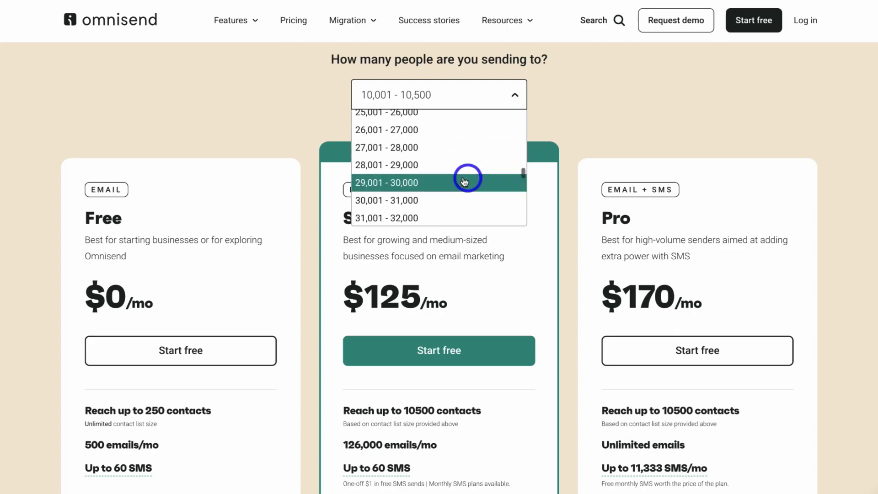
left_click(431, 180)
scroll(530, 215, "down", 1)
scroll(530, 213, "down", 2)
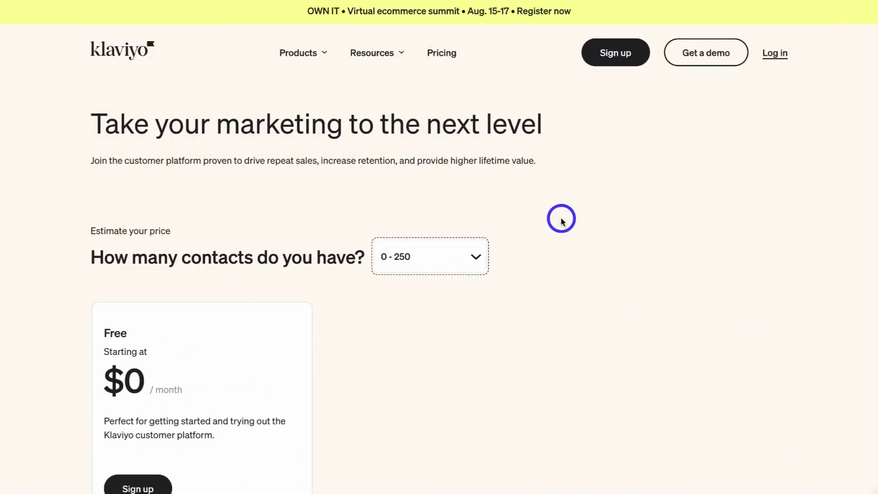
Review the Free plan's limits on Klaviyo's pricing page and highlight its free monthly SMS/MMS credits line.
scroll(545, 315, "down", 1)
scroll(545, 316, "down", 3)
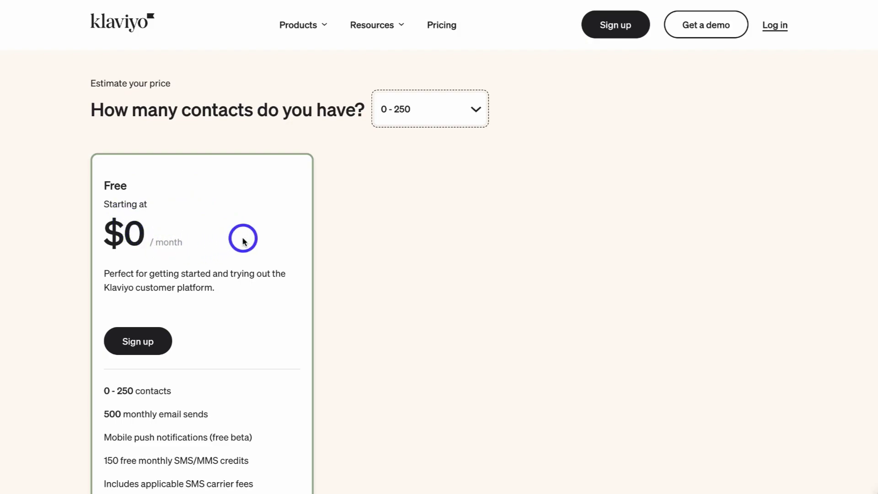
scroll(243, 240, "down", 2)
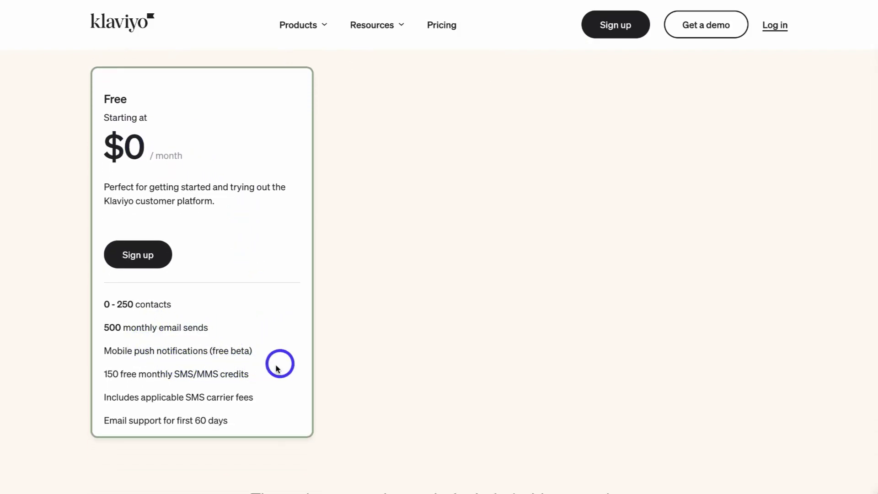
left_click_drag(240, 376, 116, 376)
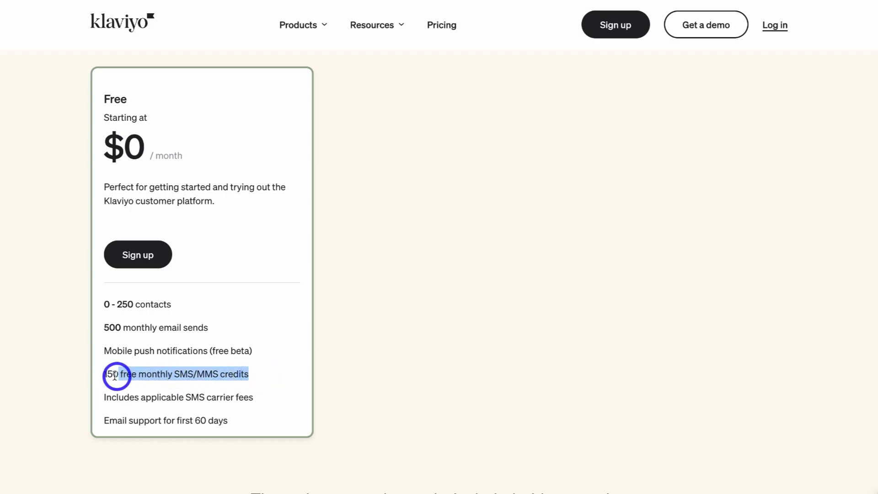
left_click(284, 357)
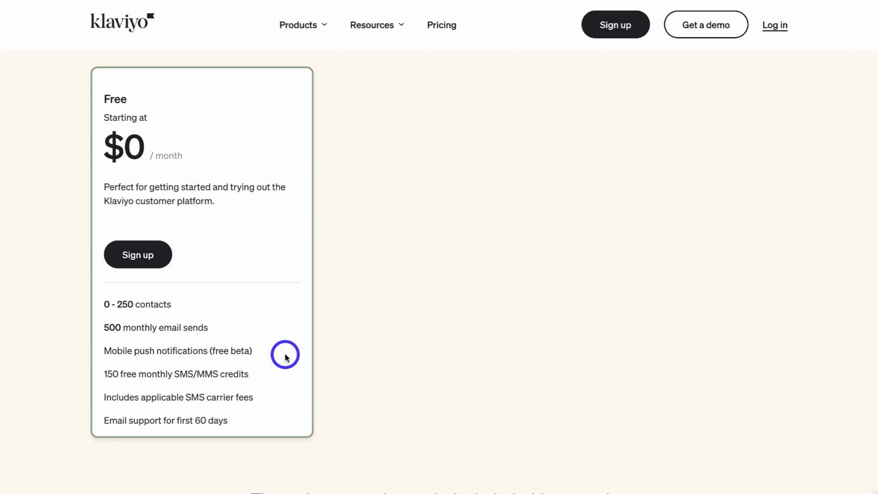
Check Klaviyo's Email and SMS, Email and Free plan prices for 501 - 1,000 contacts.
scroll(285, 358, "up", 3)
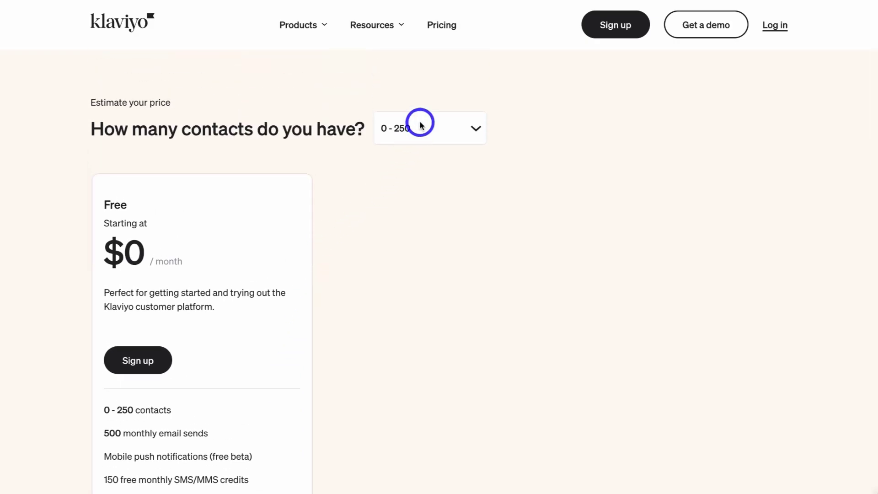
left_click(421, 126)
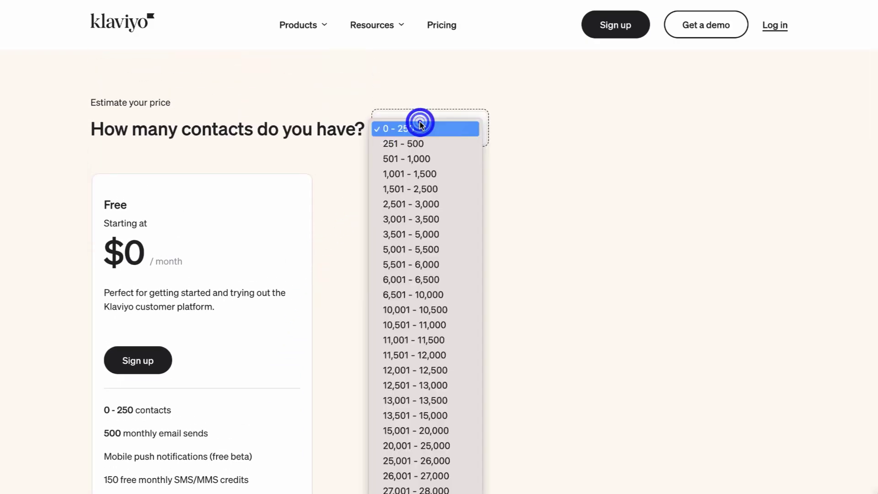
left_click(418, 158)
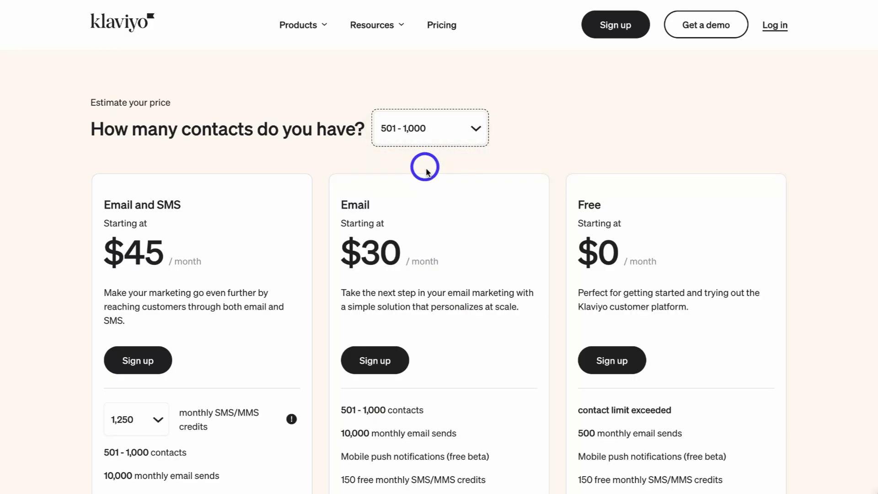
scroll(432, 188, "down", 1)
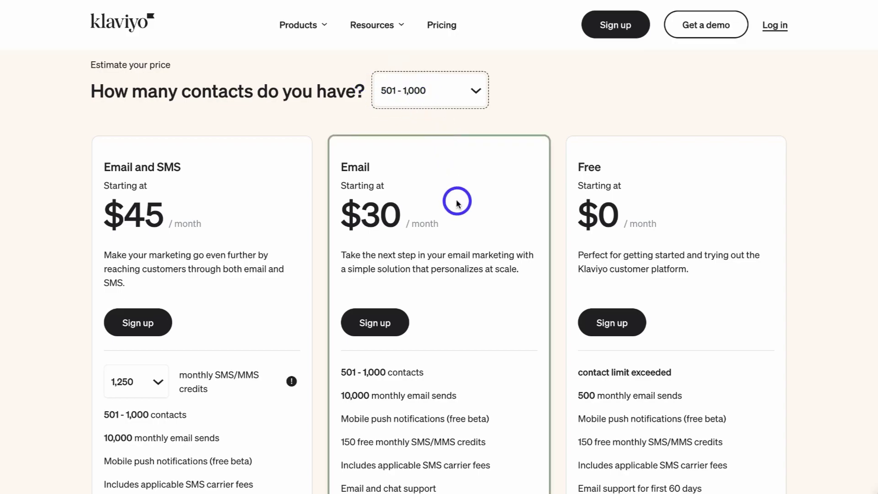
Check Klaviyo's plan prices for 10,001 - 10,500 contacts and for 105,001 - 110,000 contacts.
left_click(423, 93)
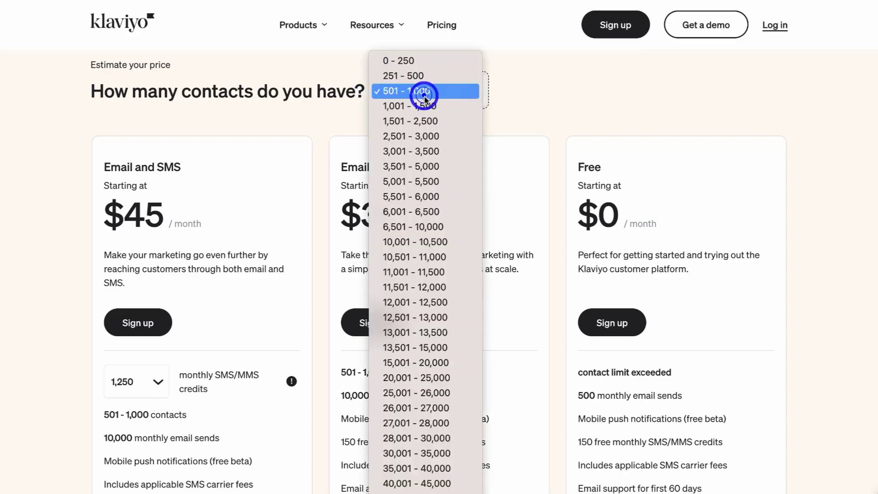
left_click(443, 243)
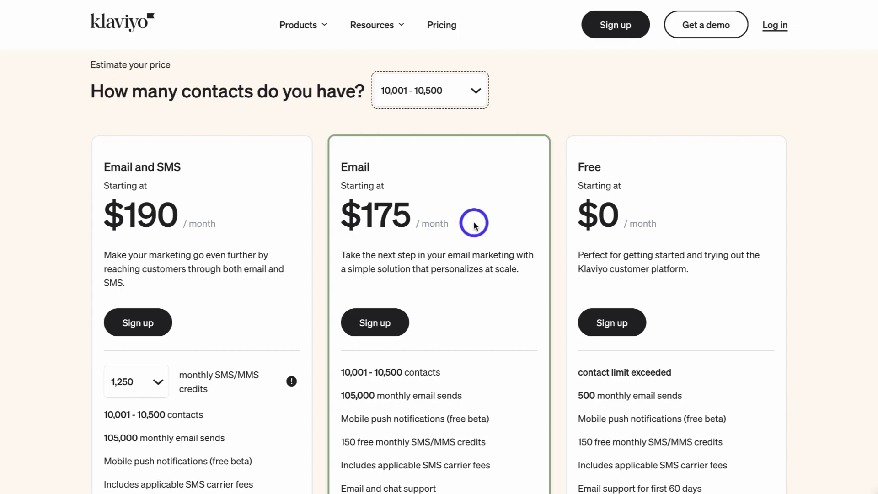
left_click(470, 94)
scroll(466, 224, "down", 3)
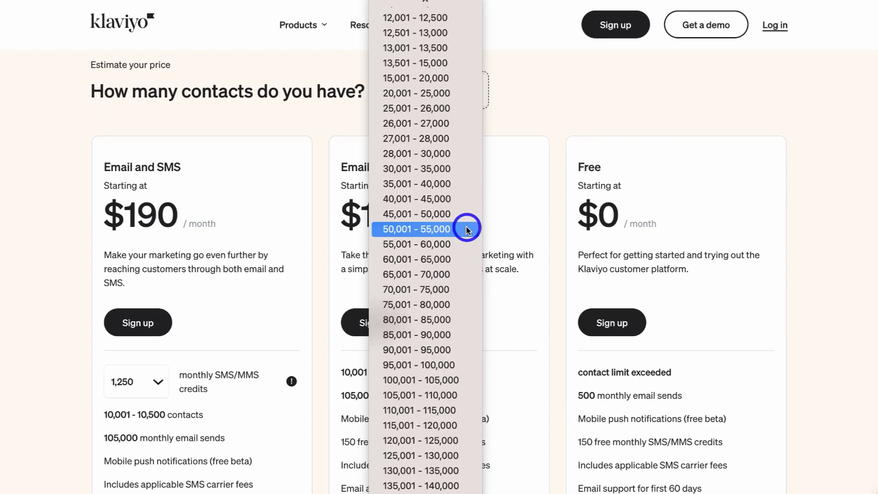
left_click(457, 394)
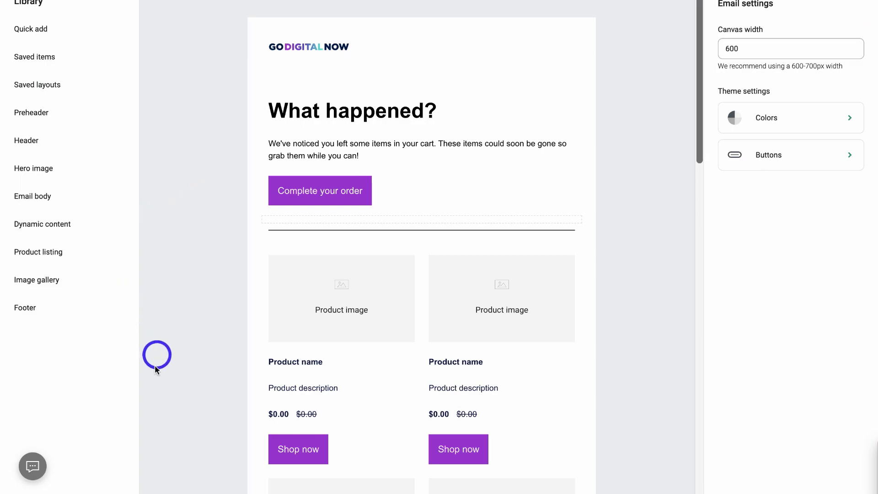
left_click(41, 466)
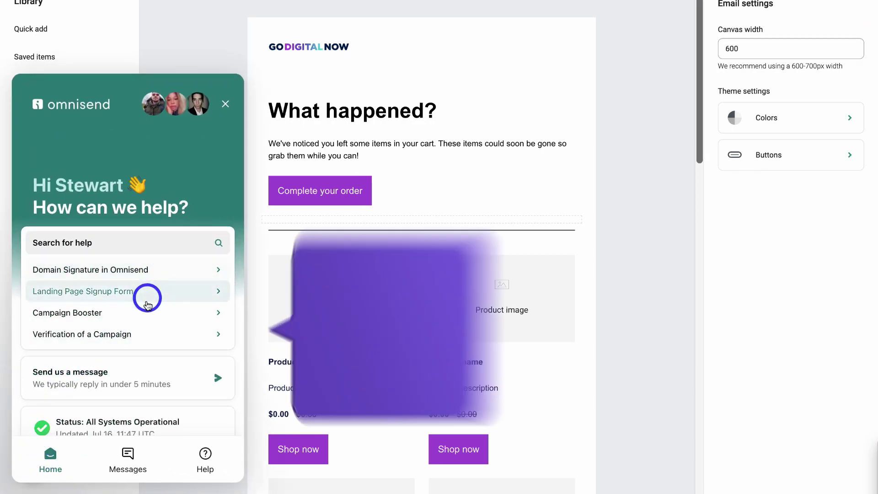
scroll(146, 330, "down", 1)
scroll(146, 330, "down", 2)
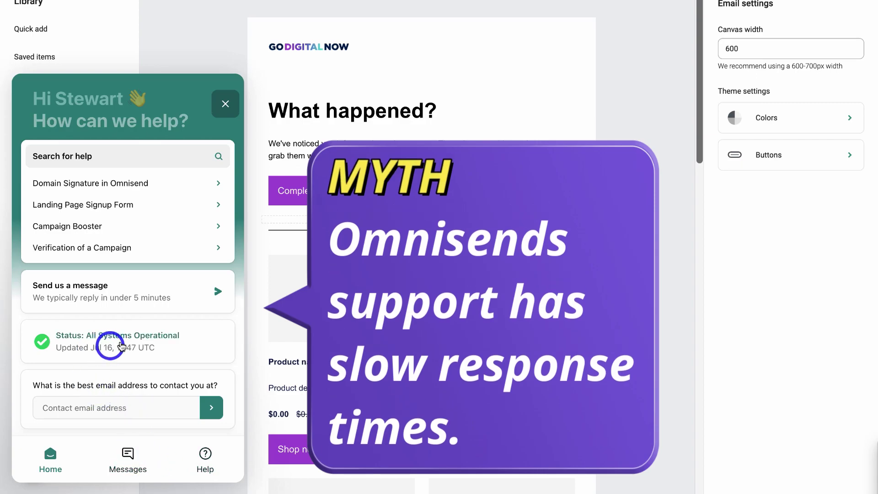
left_click(187, 293)
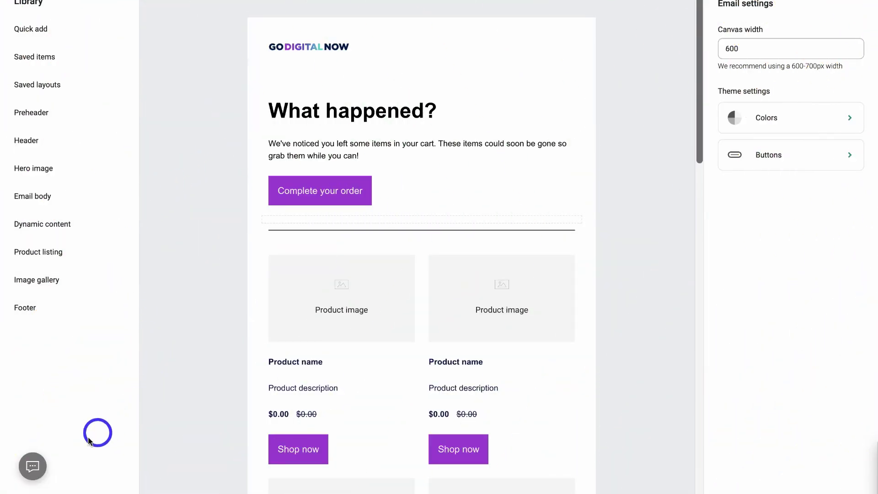
left_click(42, 465)
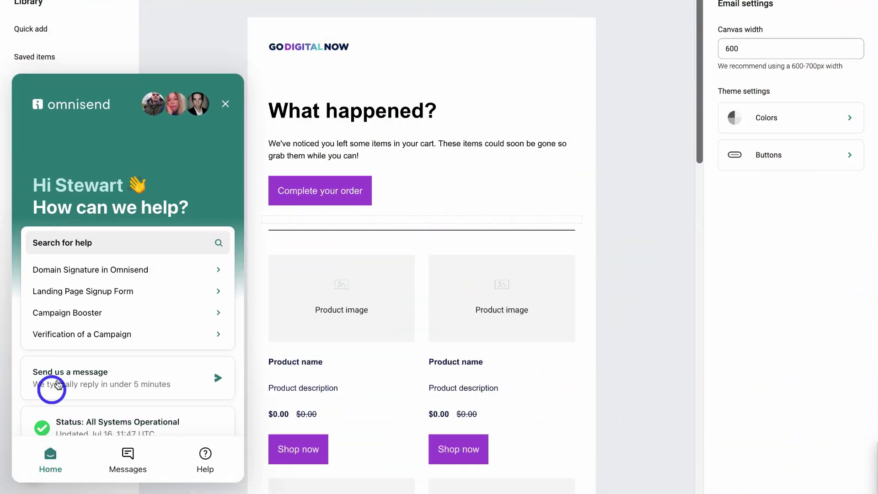